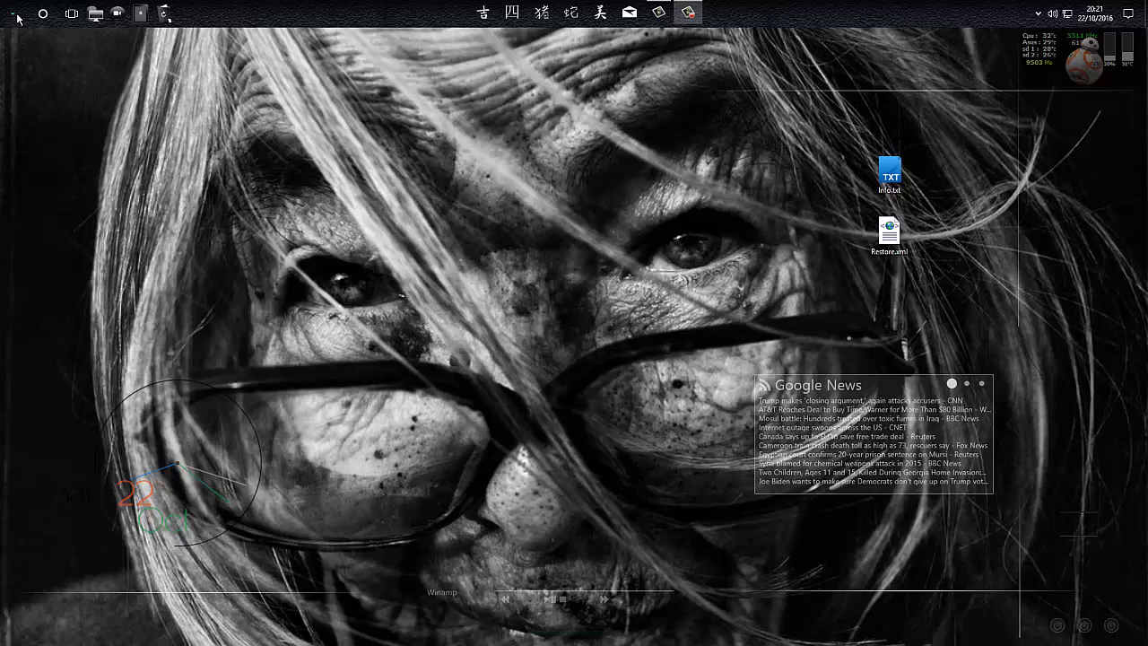
Launch Groove Music from the Start menu, look over its window, and close it
click(16, 15)
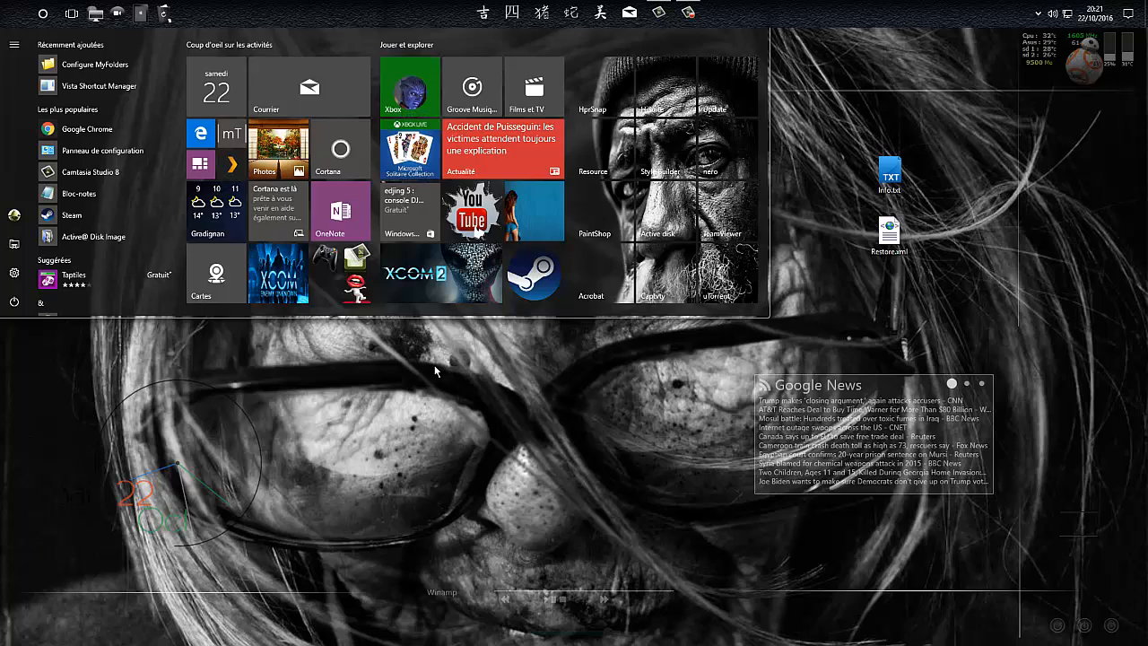
click(460, 99)
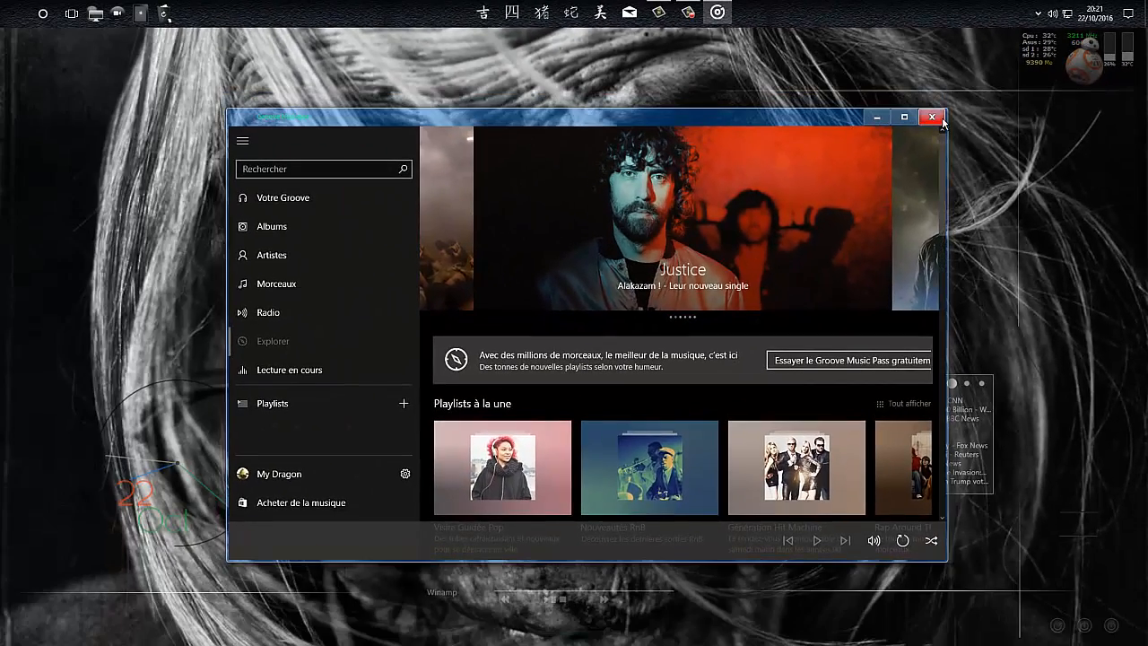
click(933, 117)
Launch the Calendar app from its Start tile, view the October 2016 month, and close it
click(42, 14)
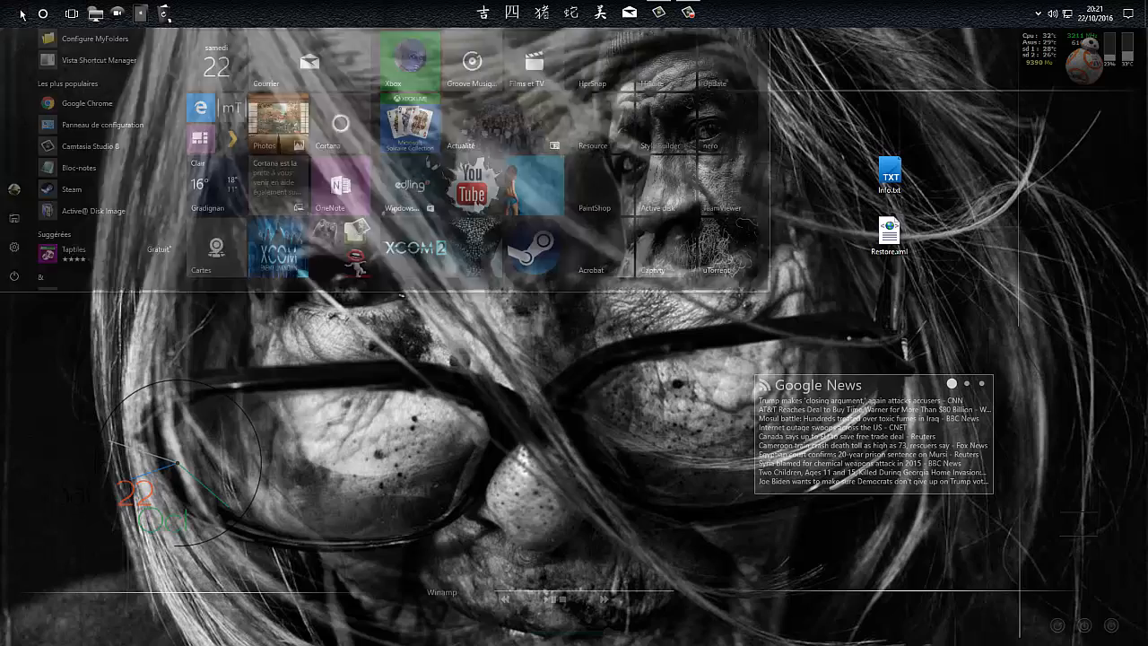
click(215, 90)
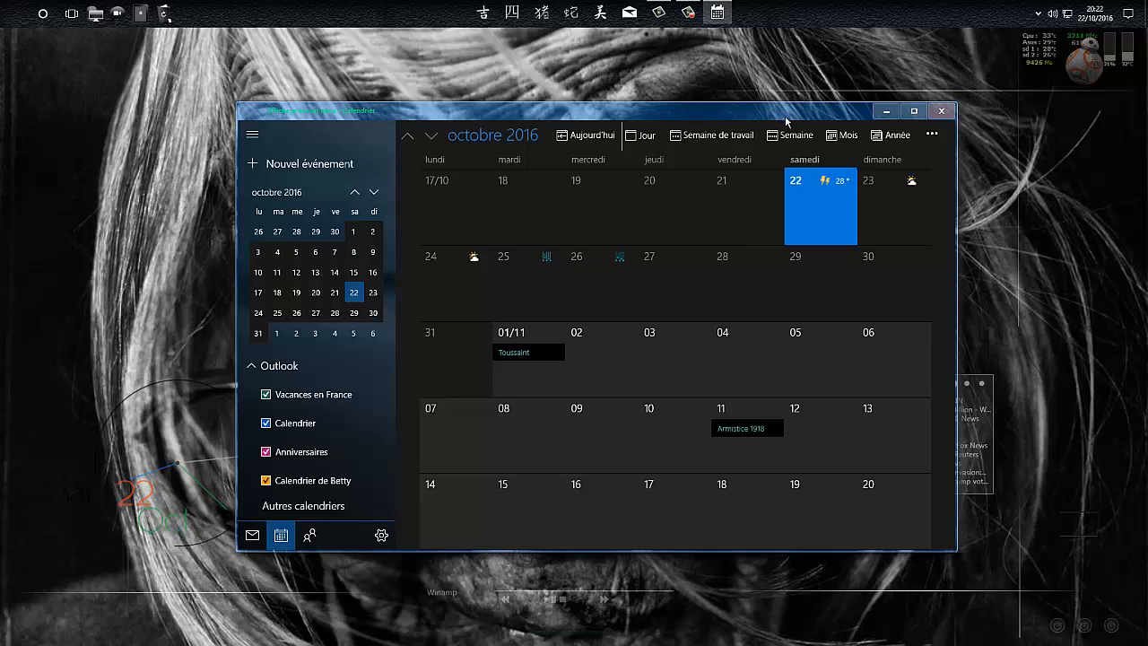
mouse_move(789, 119)
mouse_down()
mouse_move(801, 122)
mouse_move(793, 116)
mouse_up()
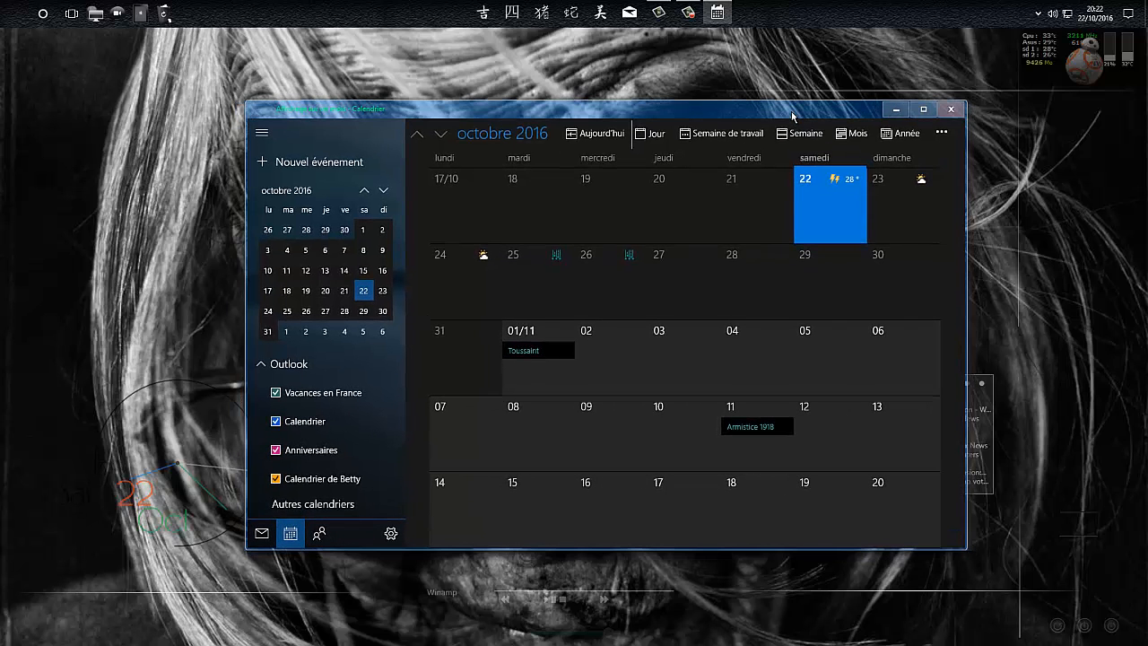
click(950, 110)
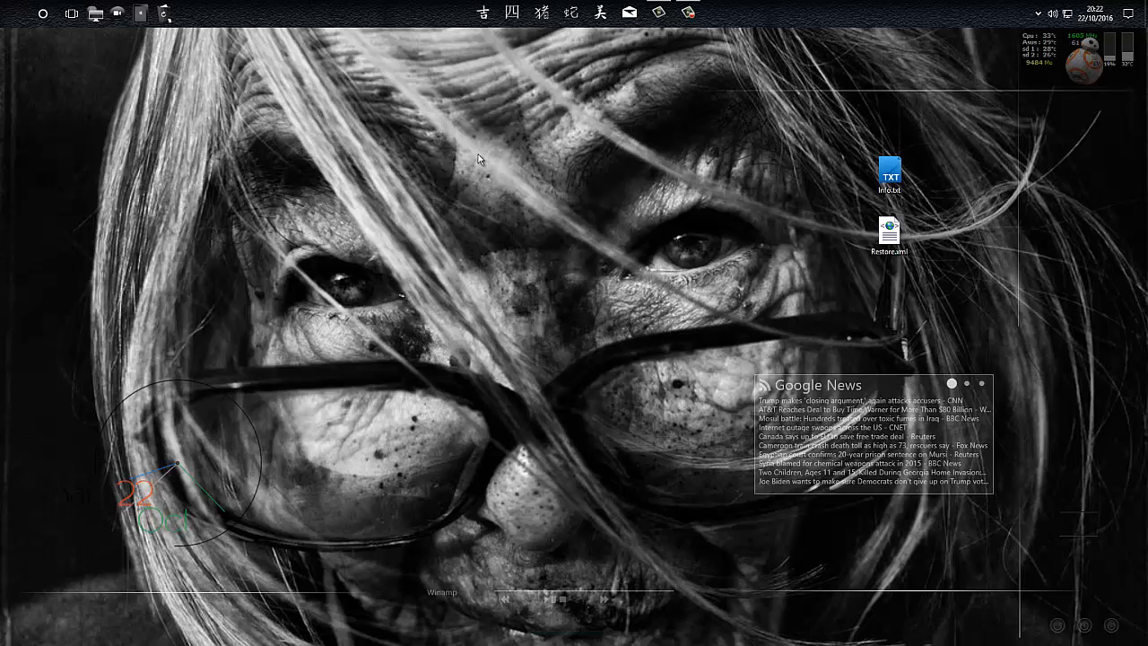
In Chrome, search Google for "the real yoda san facilitez vos copier" and open the "copier - coller" YouTube tutorial
click(511, 13)
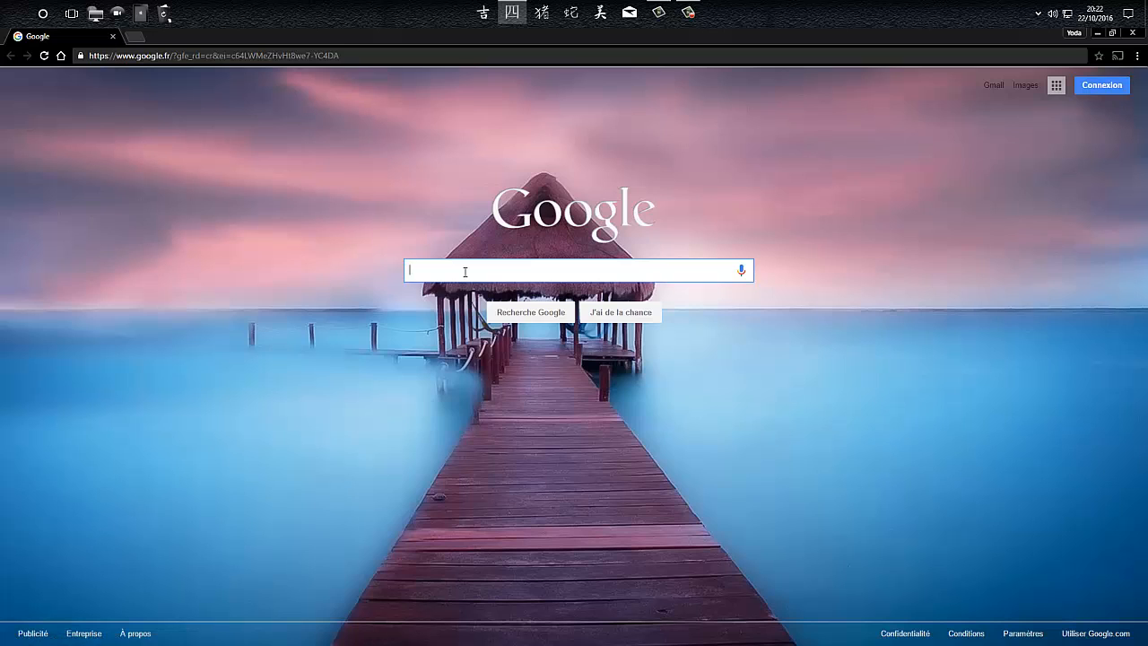
text(the r)
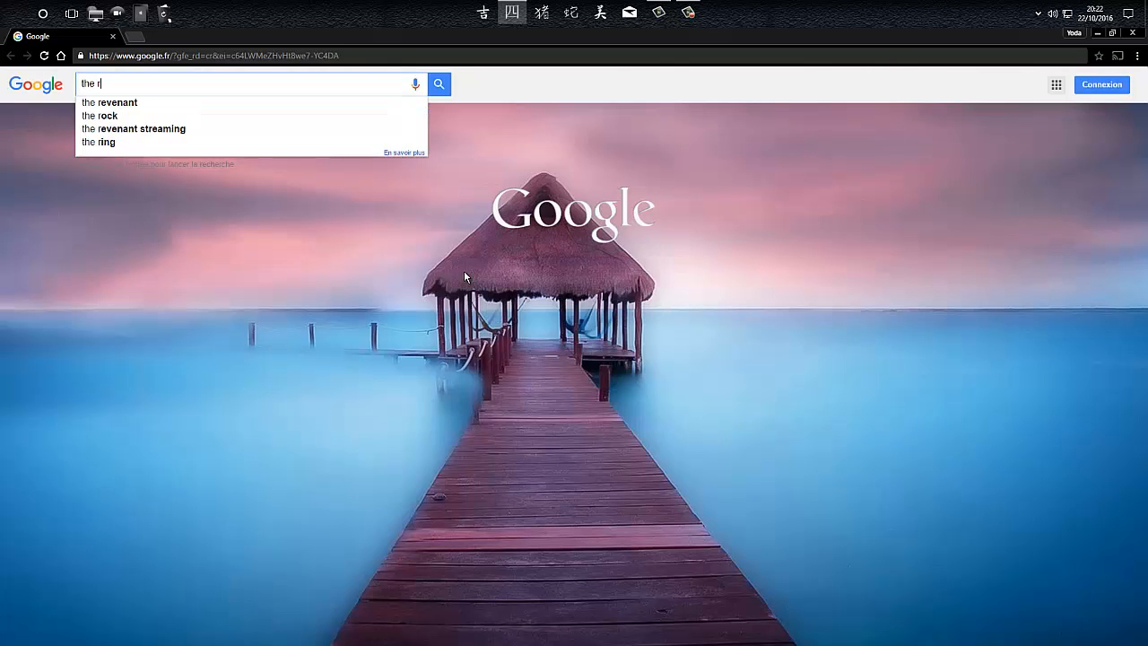
text(eal yoda san )
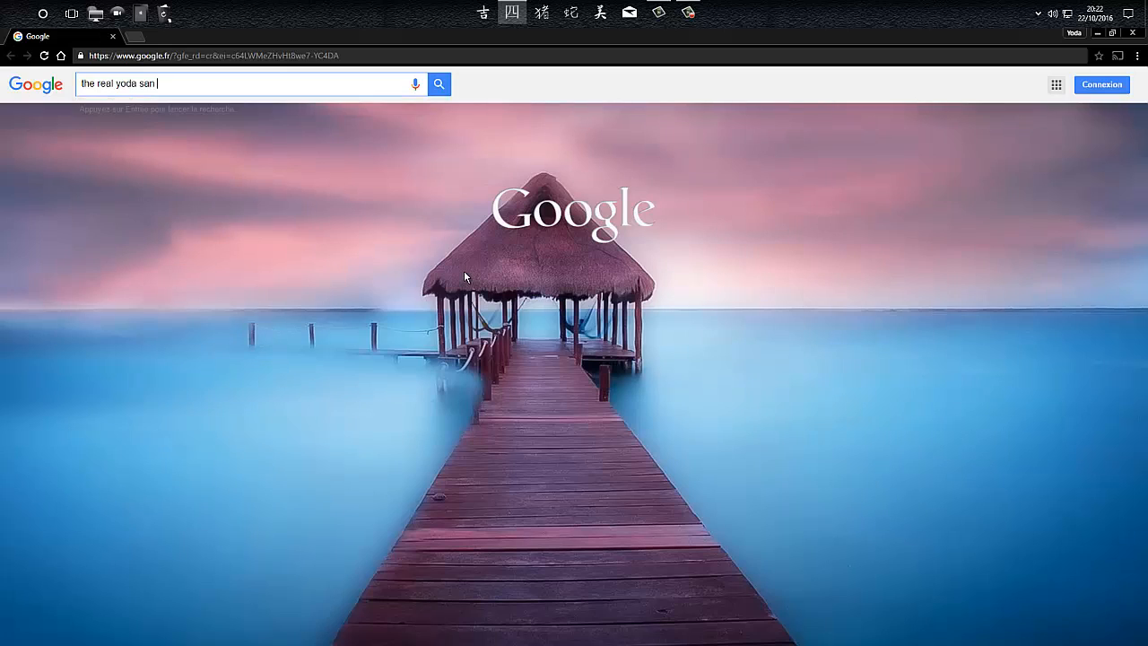
text(facilitez vos copier)
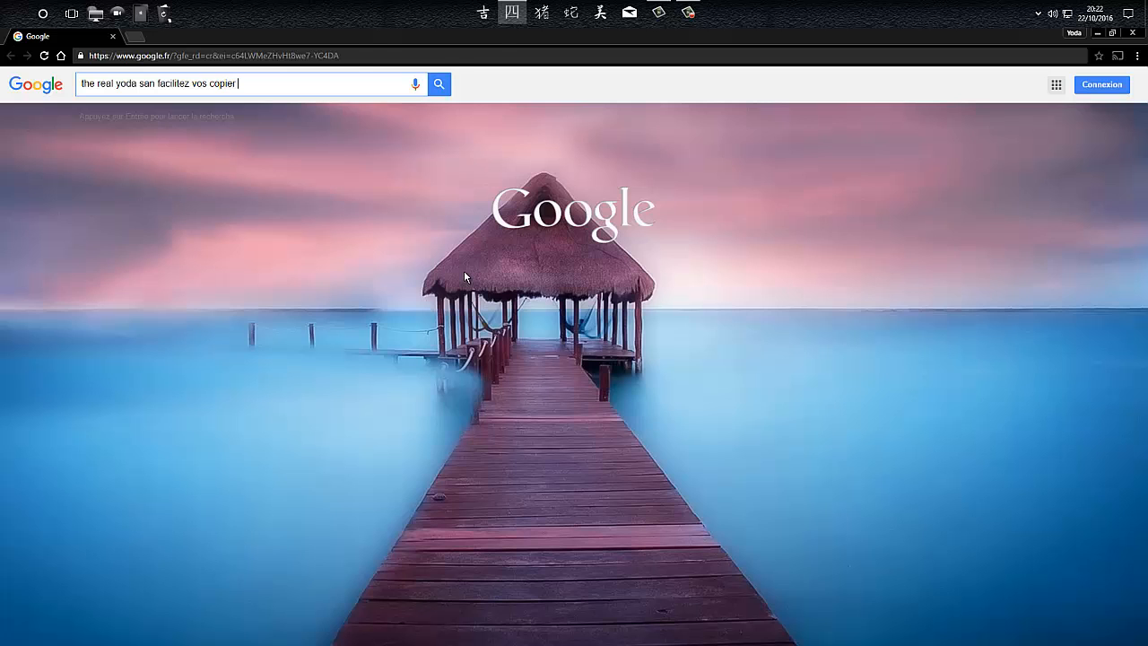
key(Return)
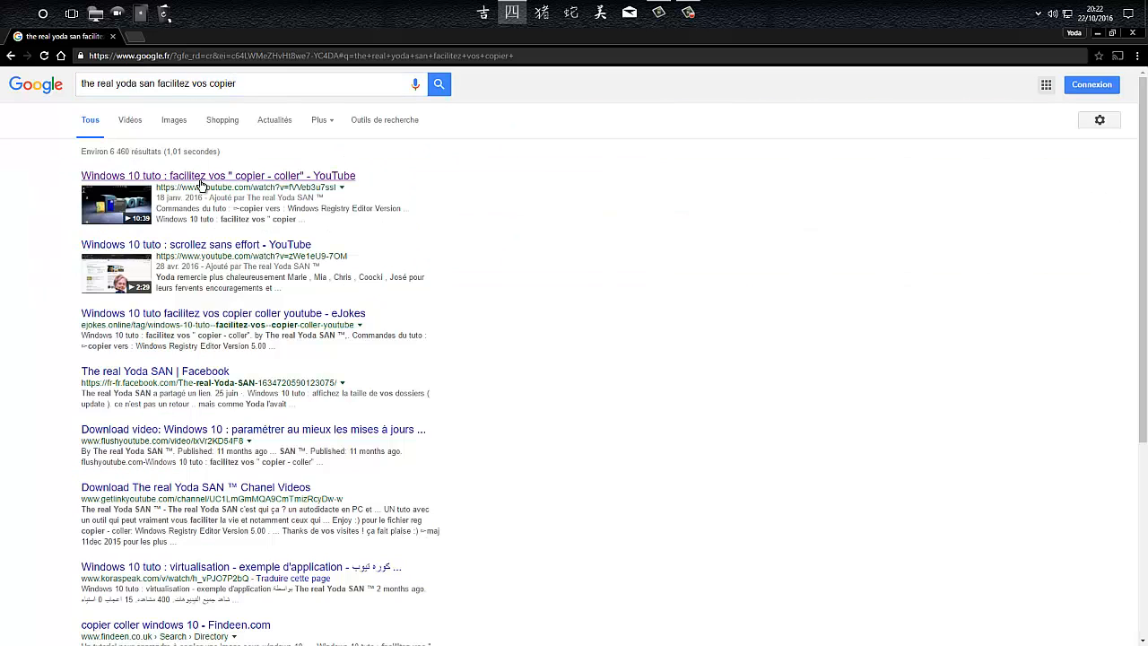
click(201, 180)
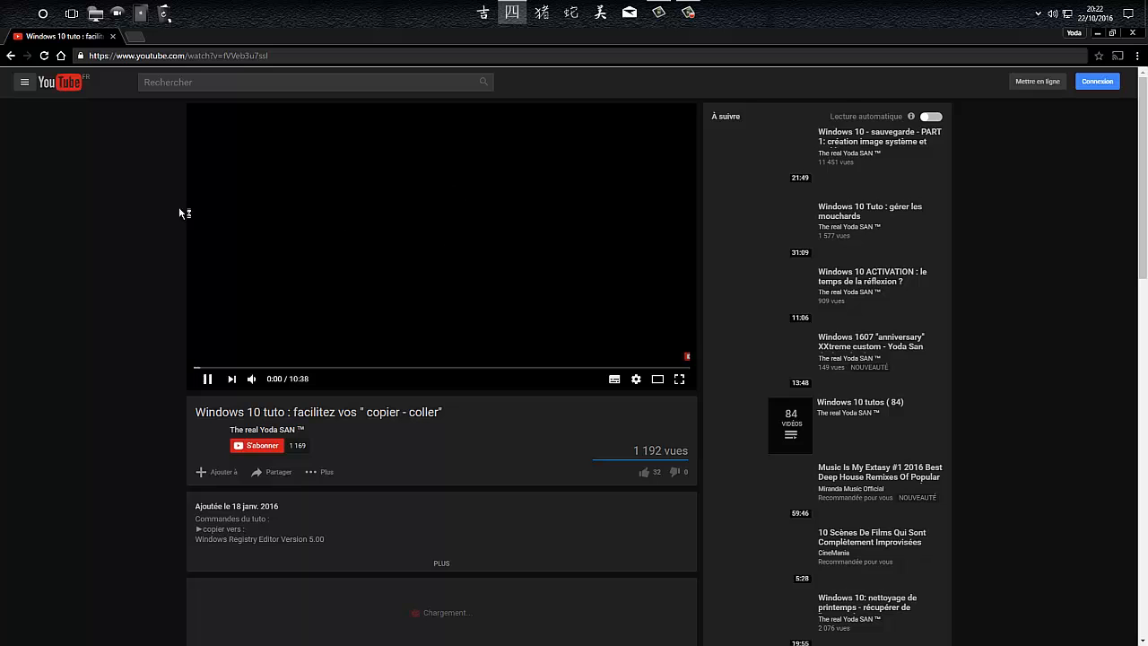
Seek through the YouTube tutorial to the MyFolders context submenu at about 4:03 and pause it there
click(225, 368)
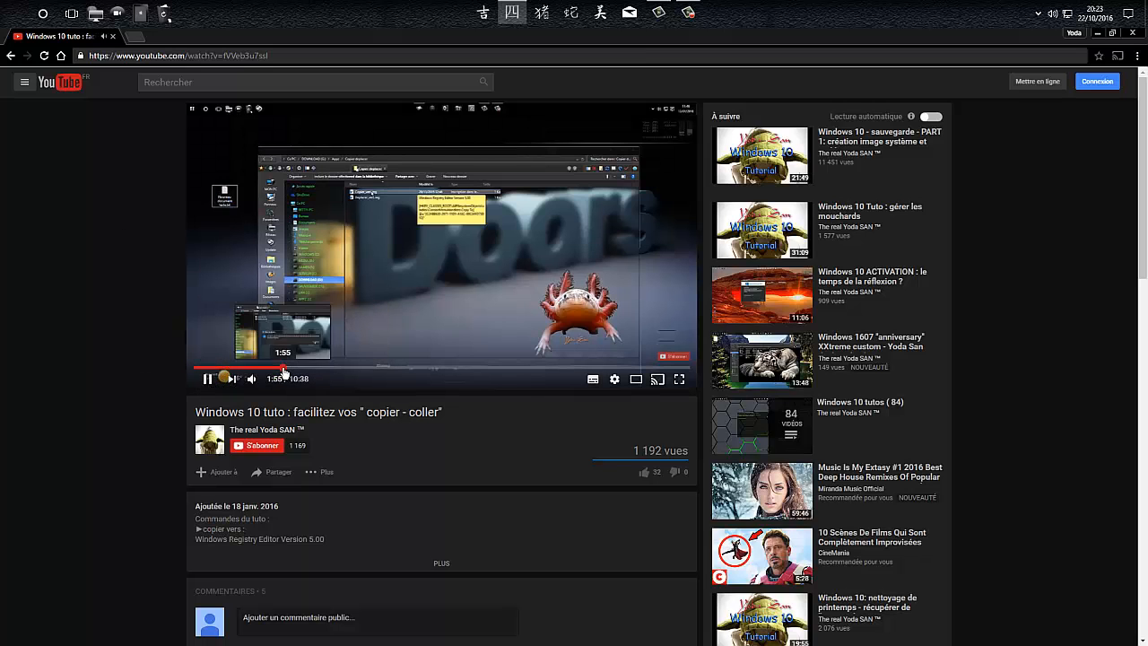
click(283, 368)
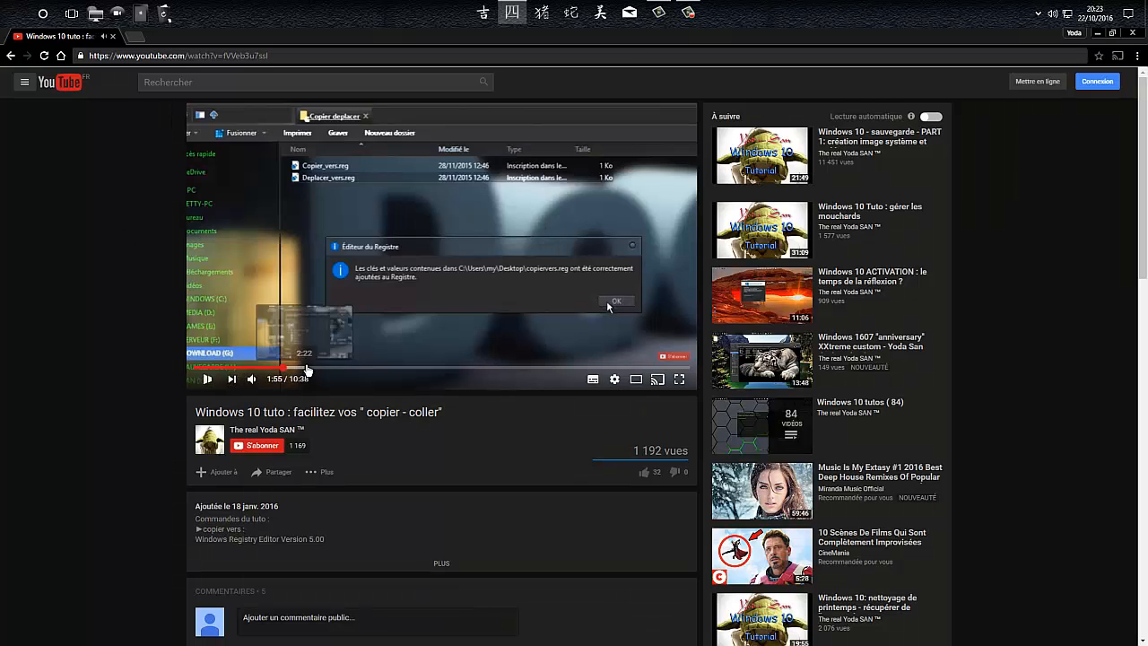
click(330, 368)
click(368, 369)
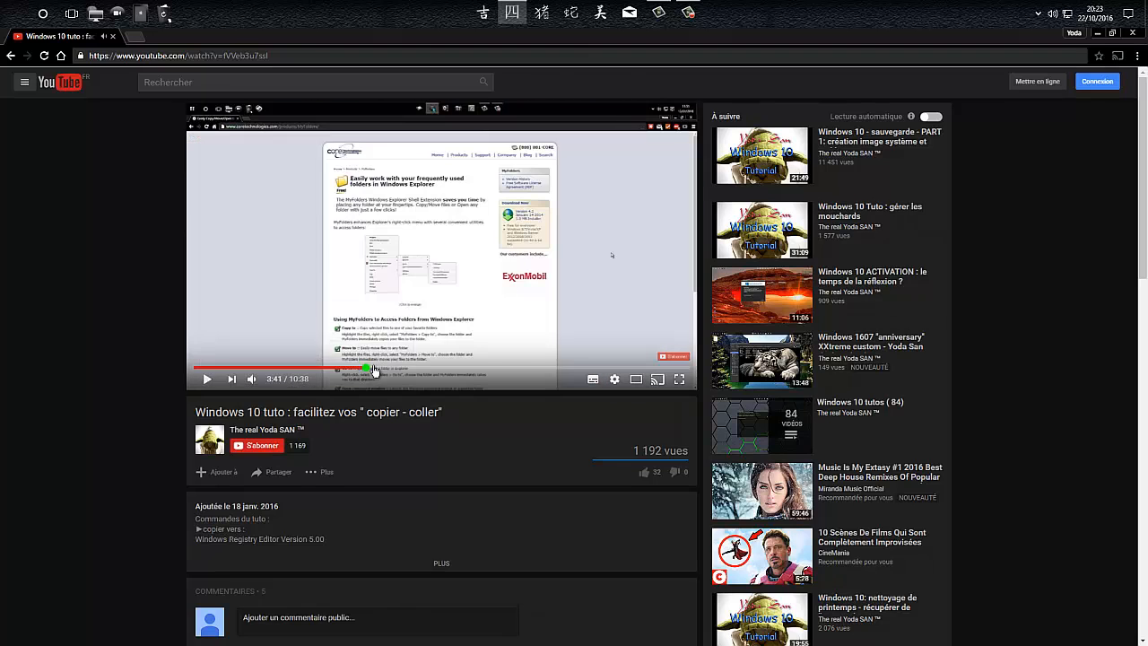
click(384, 369)
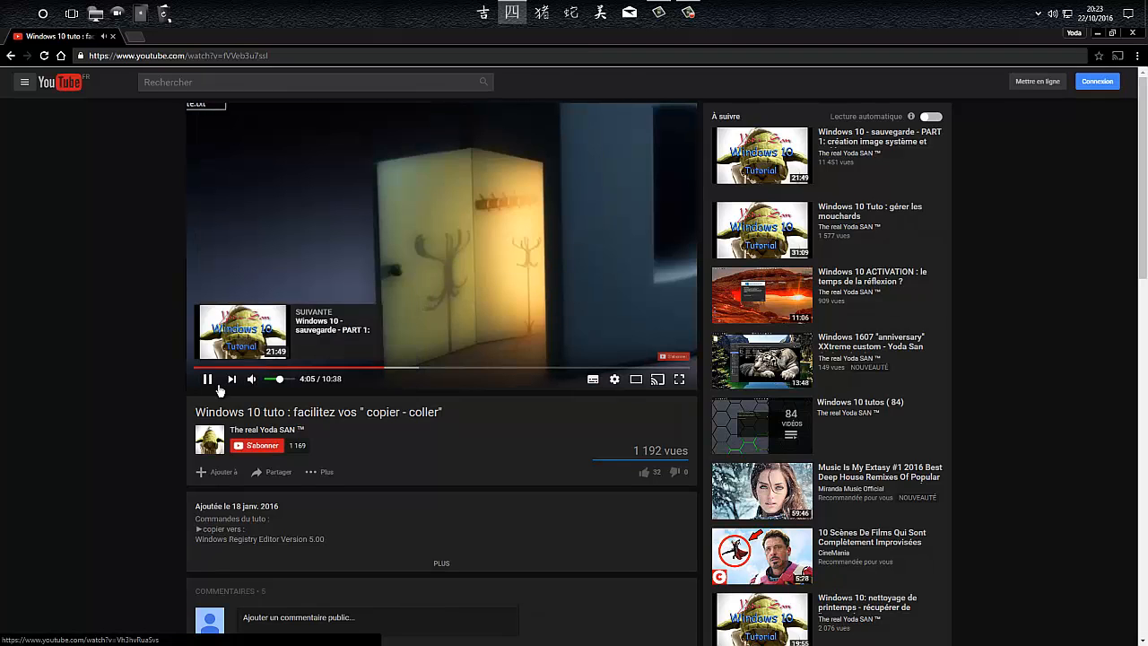
click(376, 367)
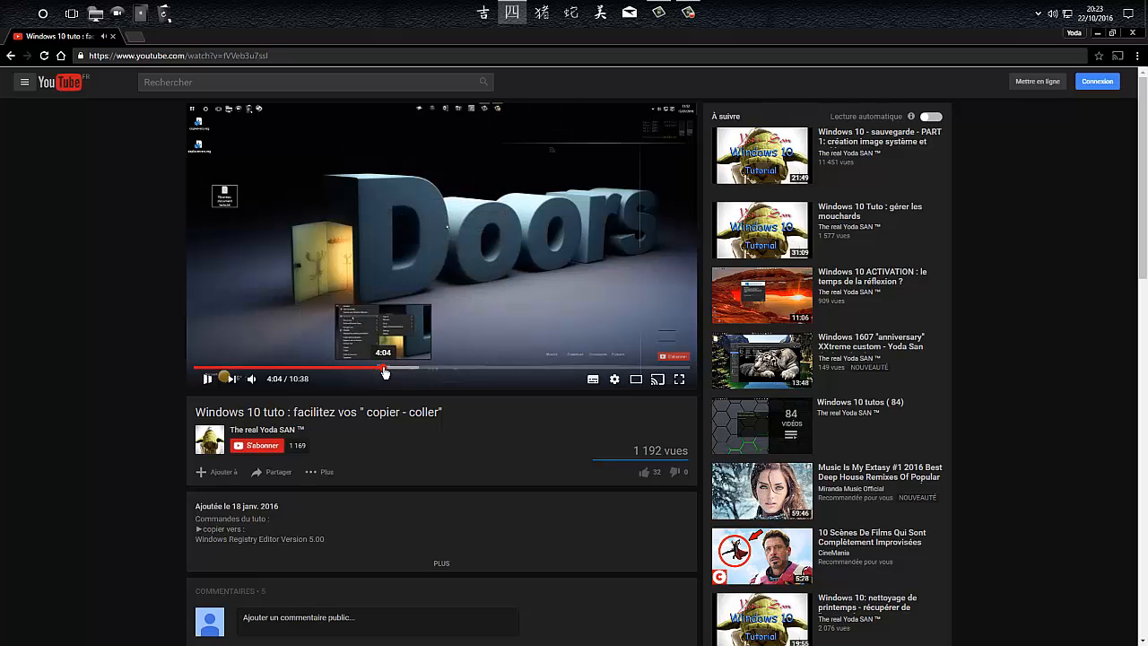
click(383, 368)
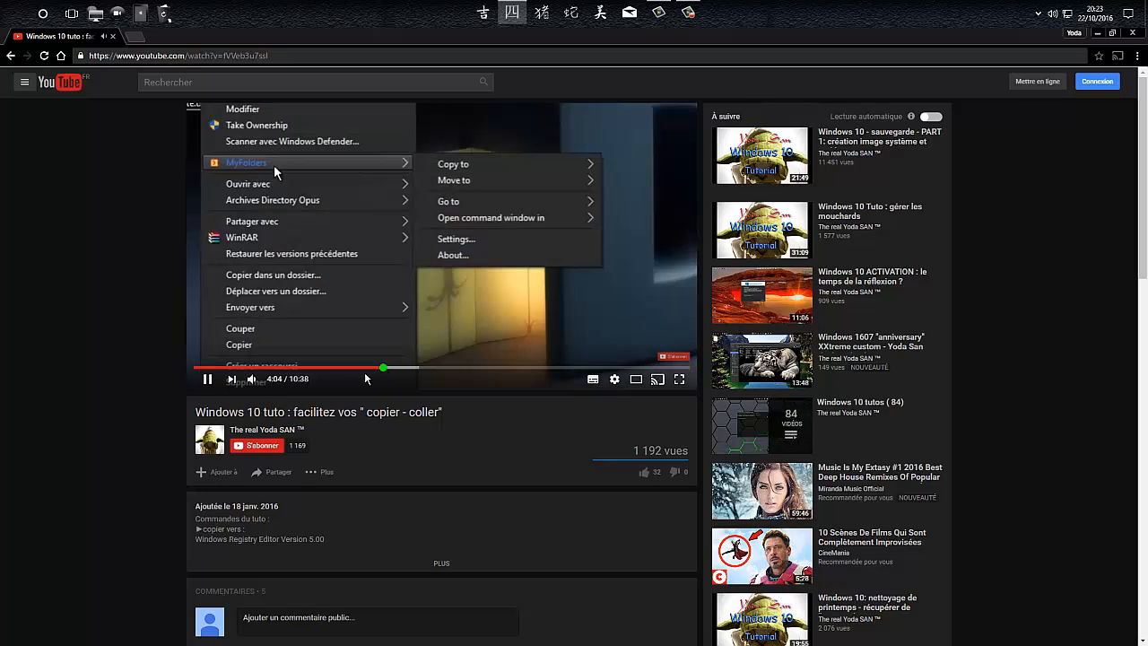
key(space)
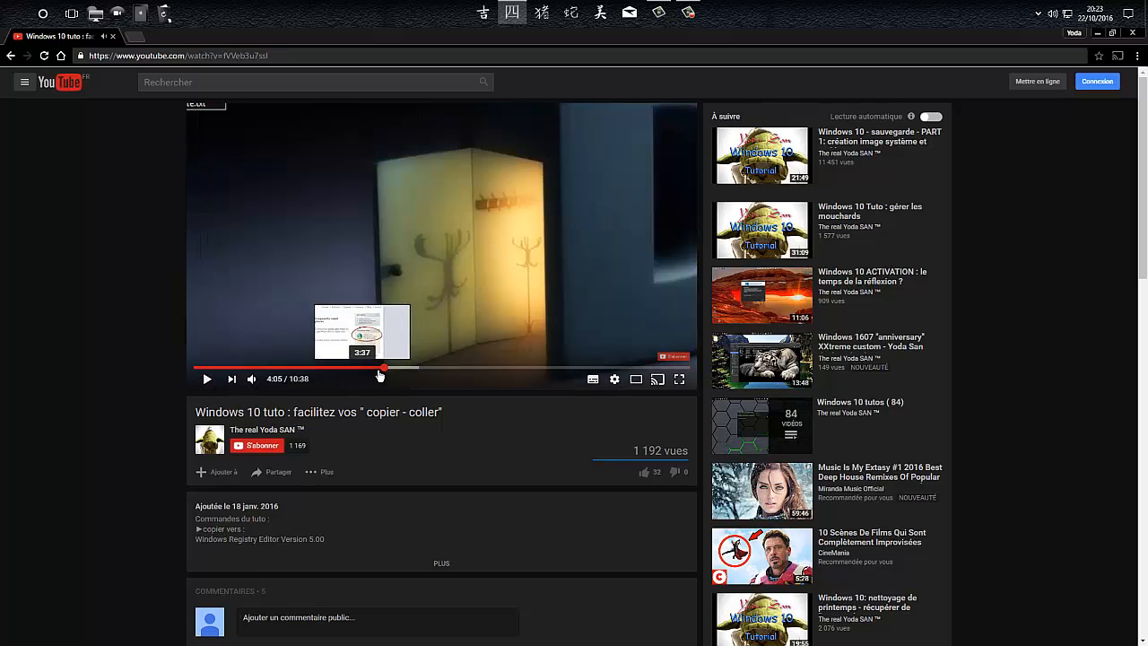
drag(379, 375, 383, 370)
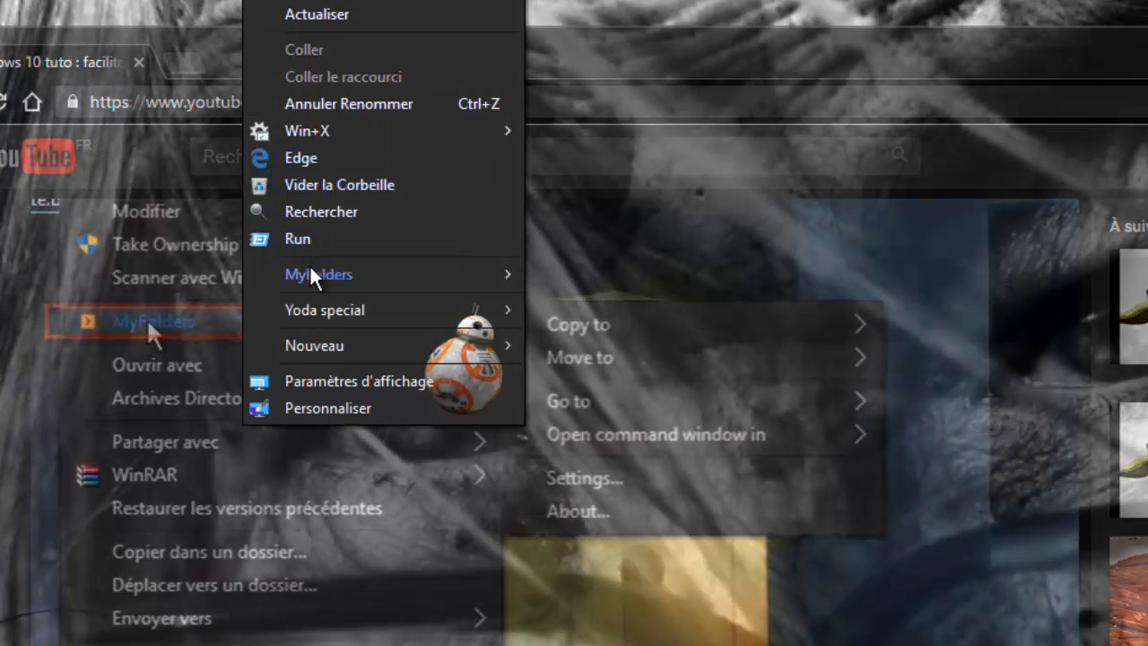
Inspect the MyFolders entry in the desktop's context menu, dismiss the menu, and close the YouTube browser window
mouse_move(374, 281)
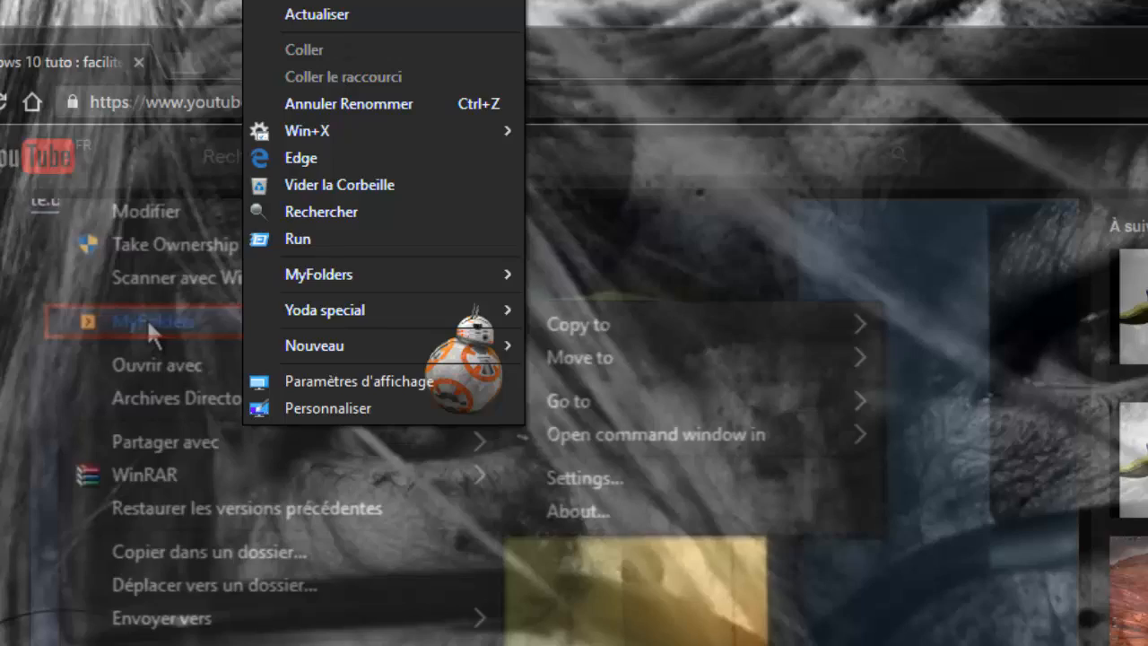
key(Escape)
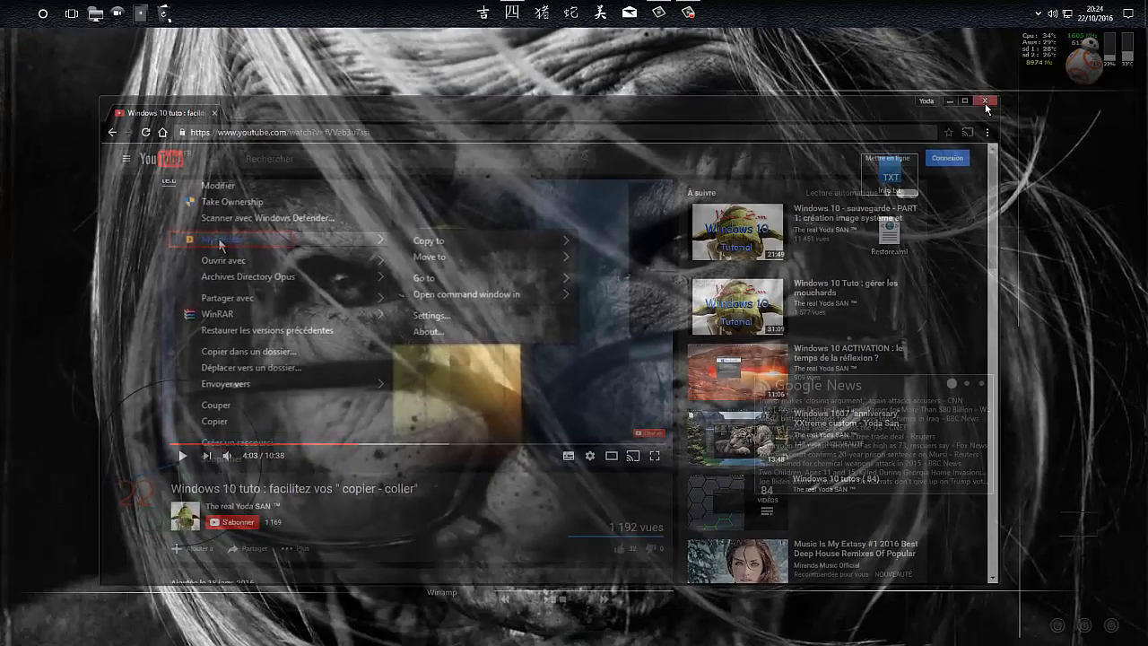
click(986, 104)
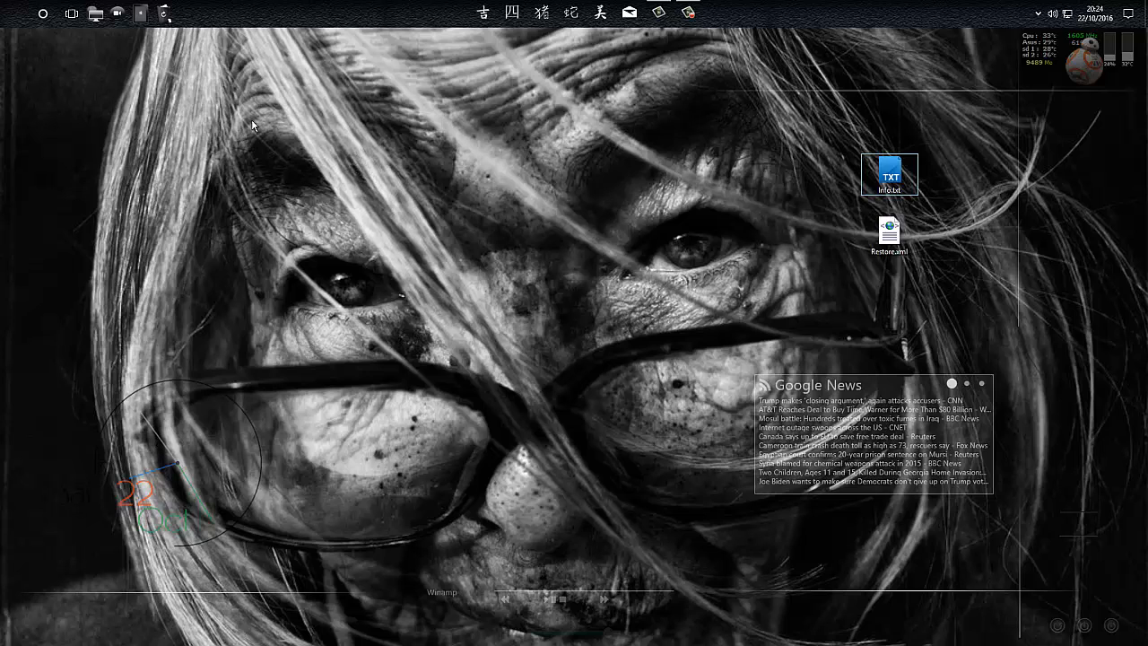
Open the system protection settings from the classic start menu, examine the restore settings of the drives, and close them
click(42, 13)
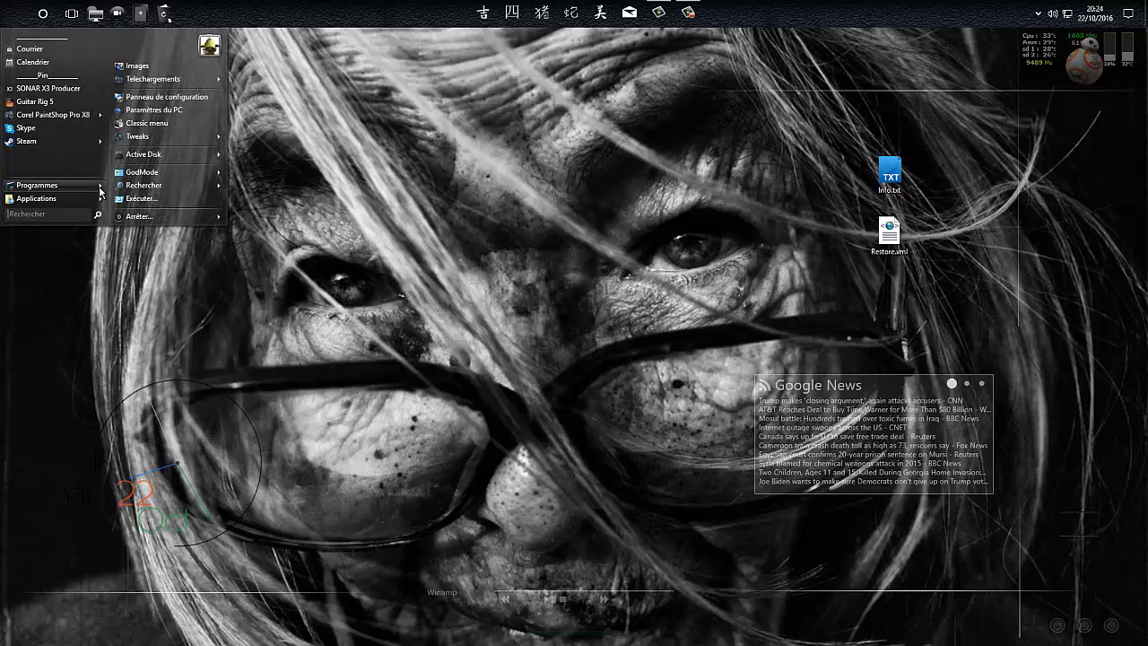
mouse_move(160, 156)
click(260, 182)
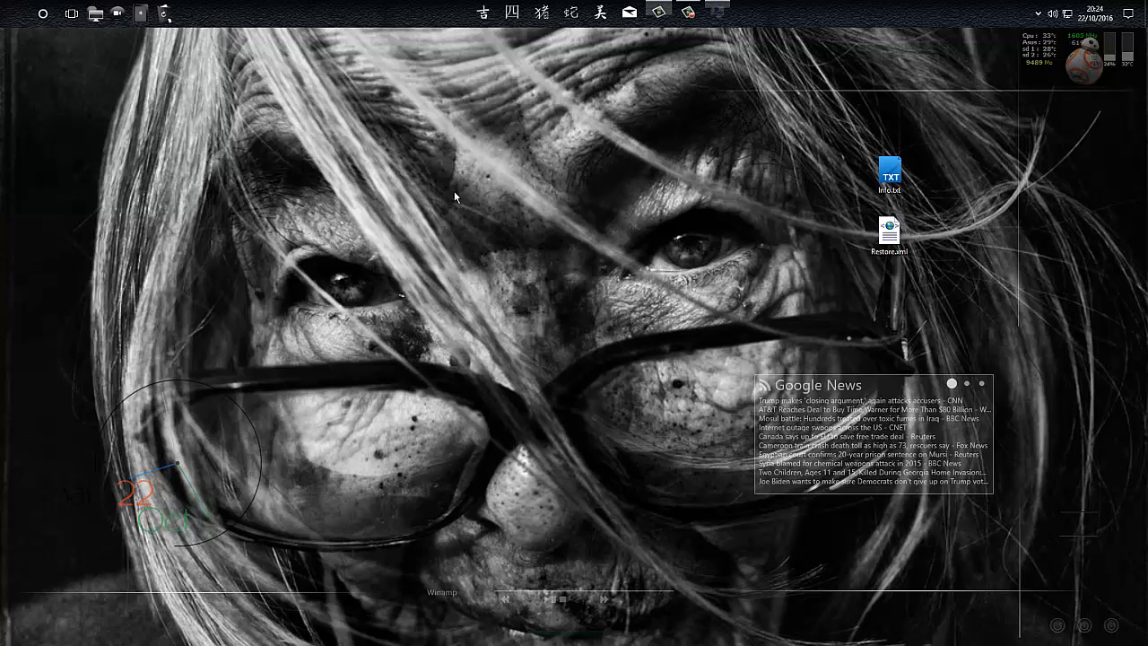
drag(221, 146, 425, 154)
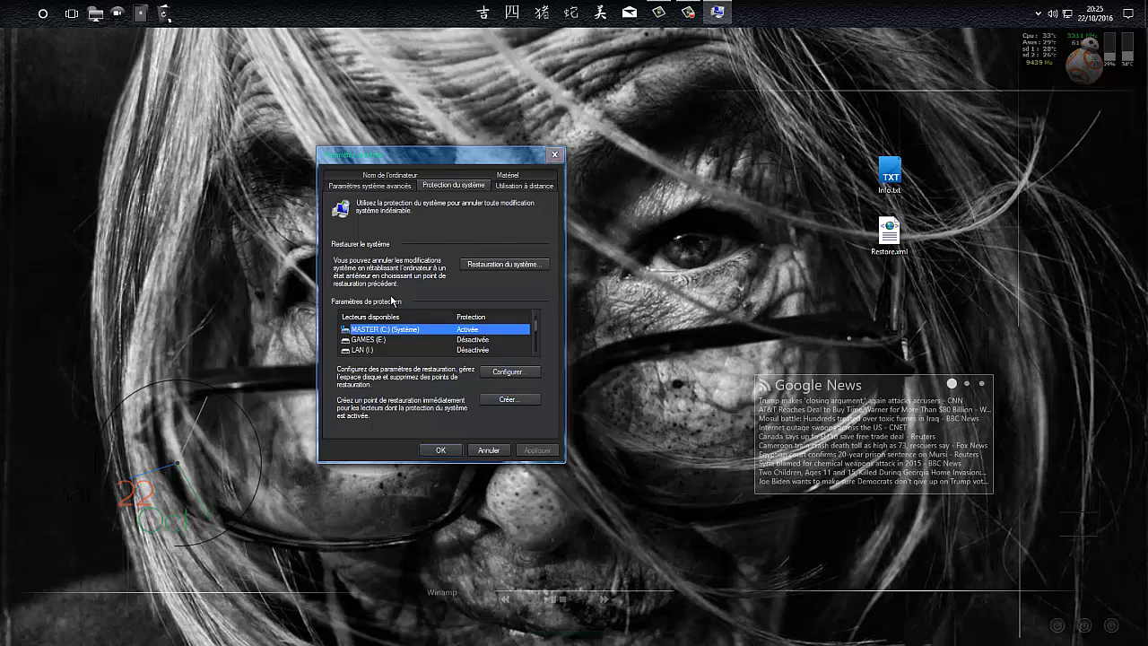
drag(449, 150, 450, 129)
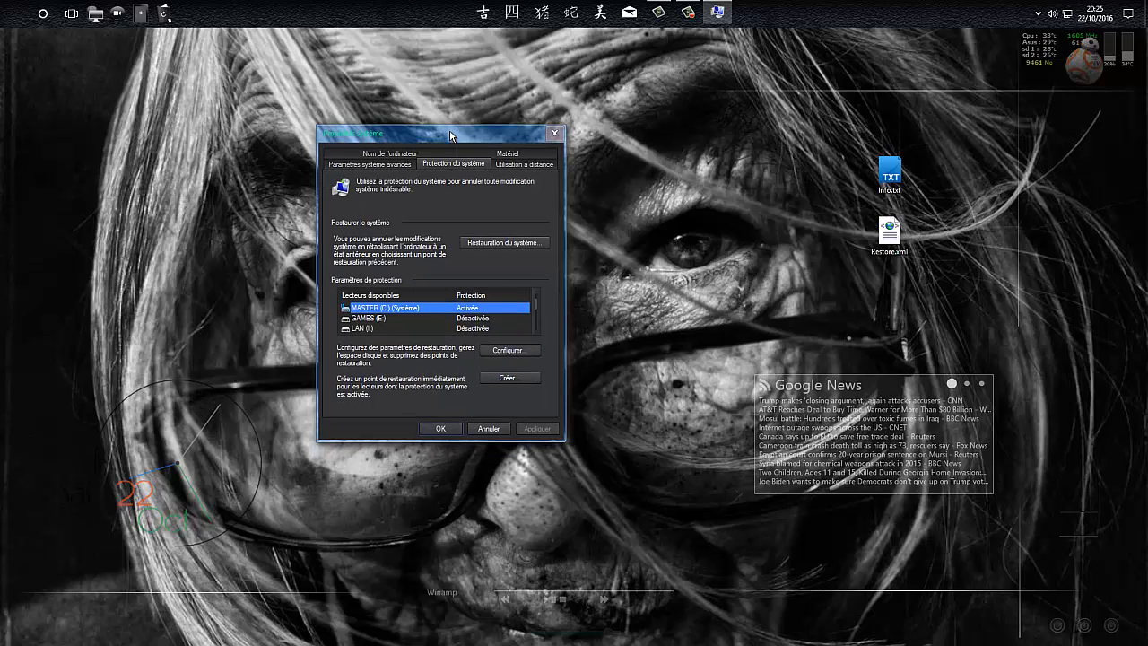
click(555, 134)
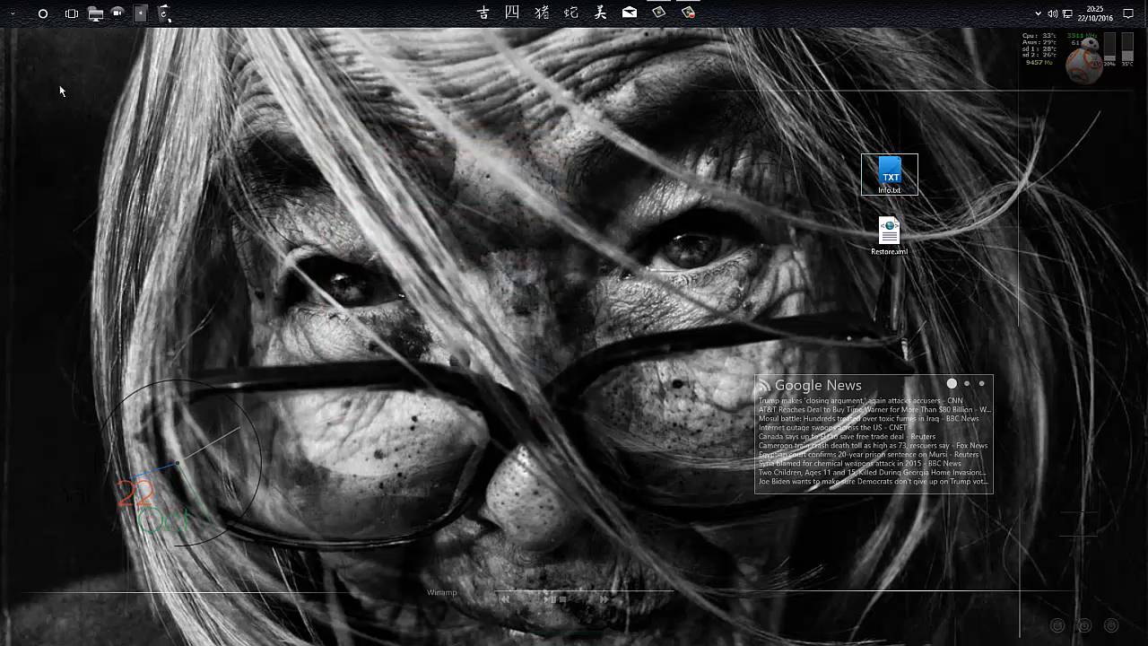
Run regedit to view the HKEY_LOCAL_MACHINE\SOFTWARE\Microsoft\Windows NT\CurrentVersion\SystemRestore key
right_click(13, 13)
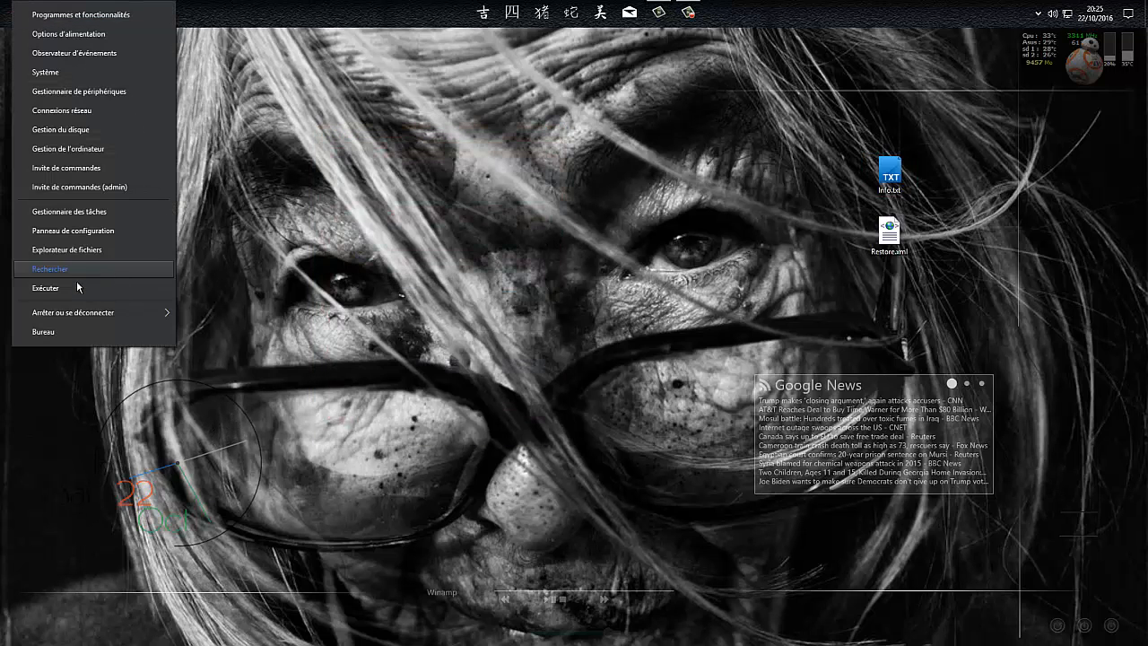
click(59, 288)
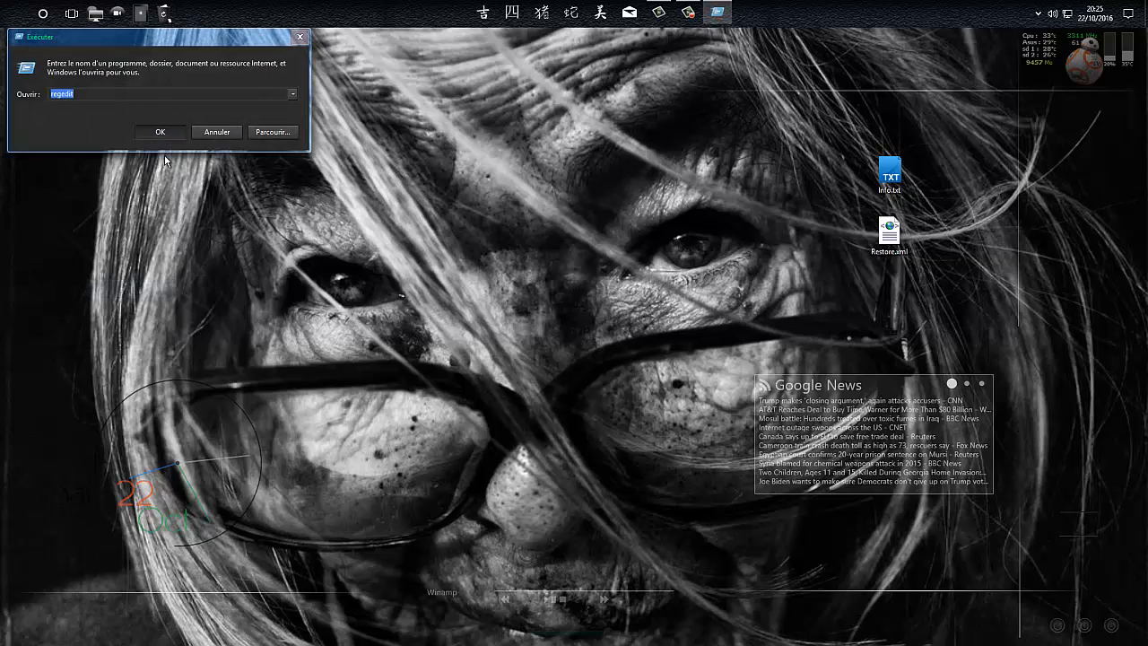
key(Return)
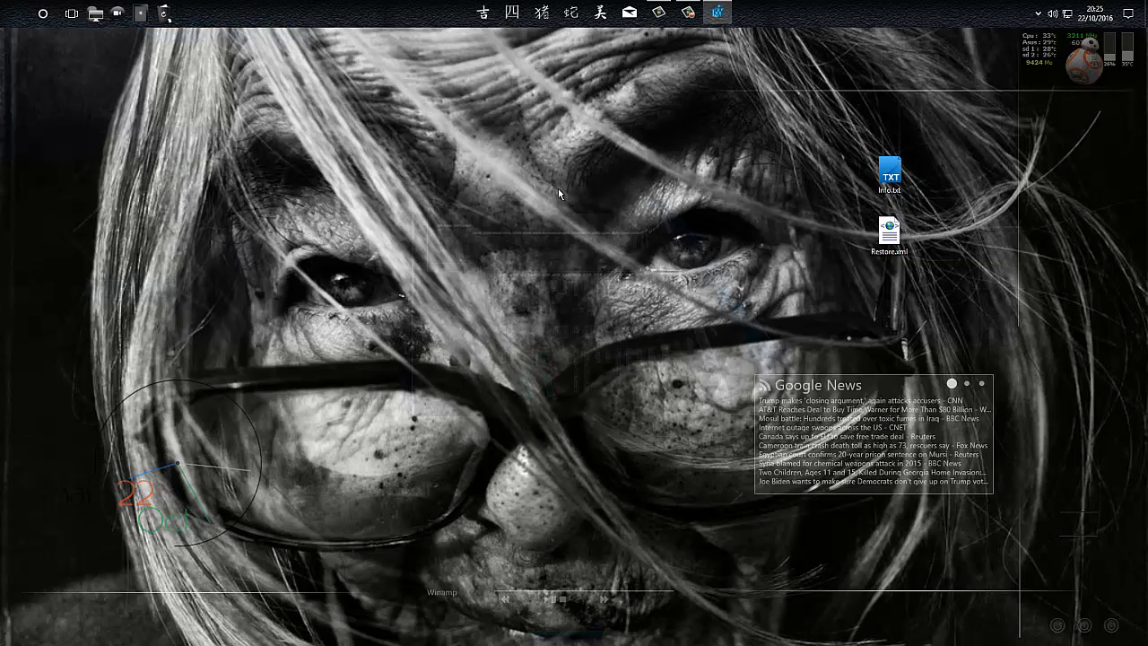
drag(565, 136, 566, 124)
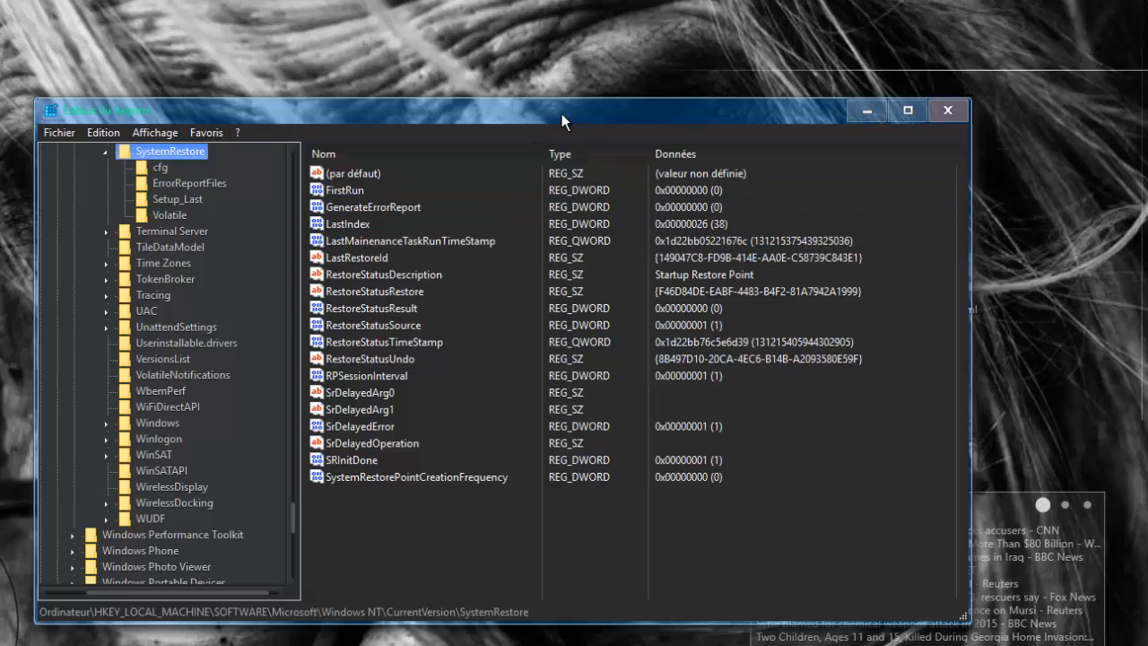
mouse_move(561, 113)
mouse_down()
mouse_move(624, 124)
mouse_move(580, 114)
mouse_up()
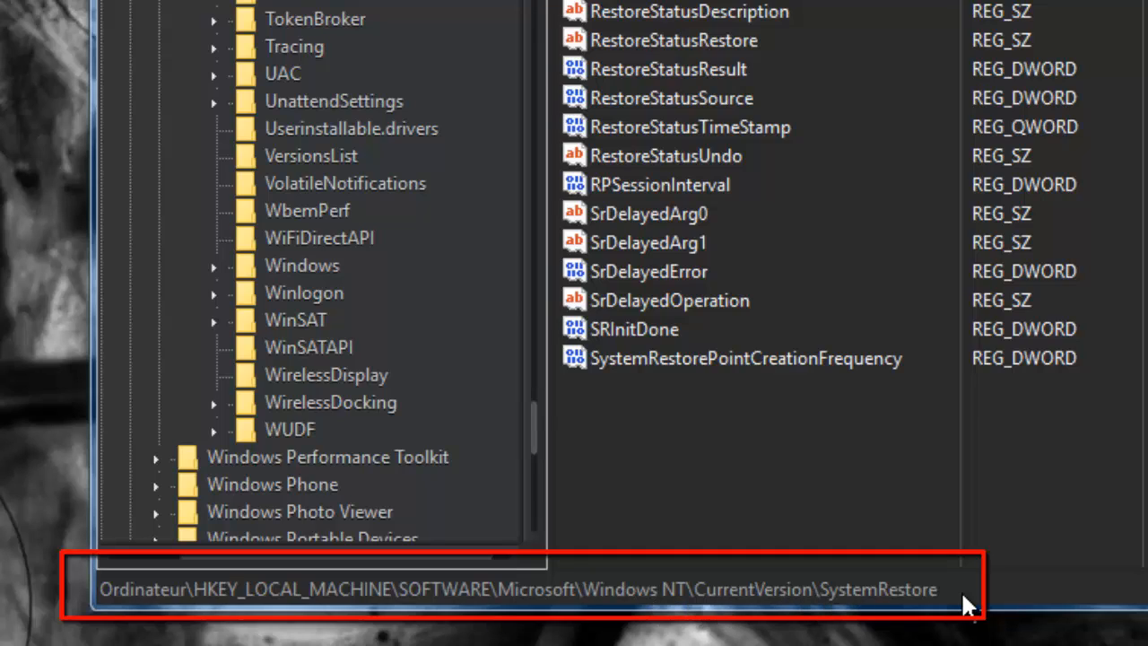
Create a new 32-bit DWORD value in the SystemRestore key
drag(540, 428, 556, 358)
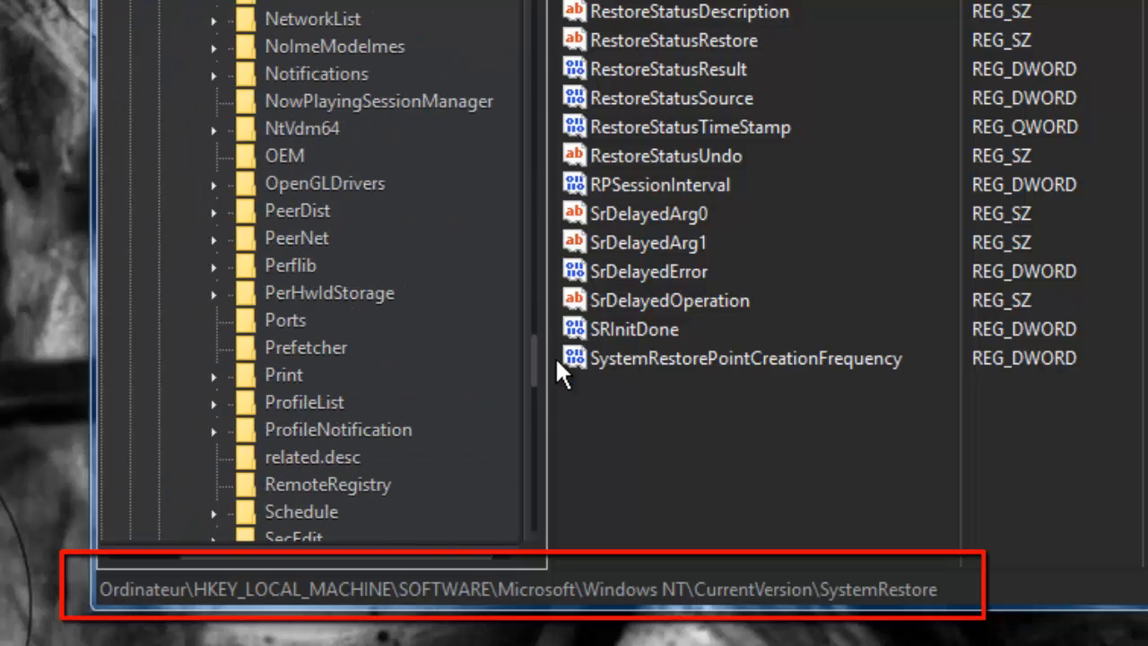
right_click(749, 440)
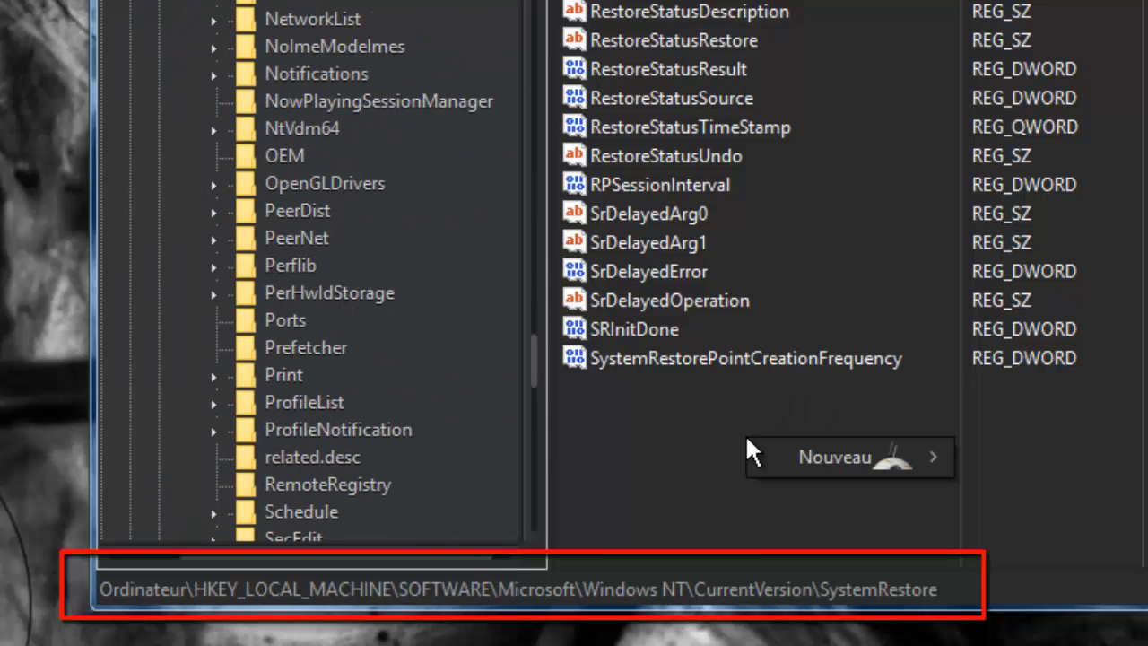
mouse_move(834, 464)
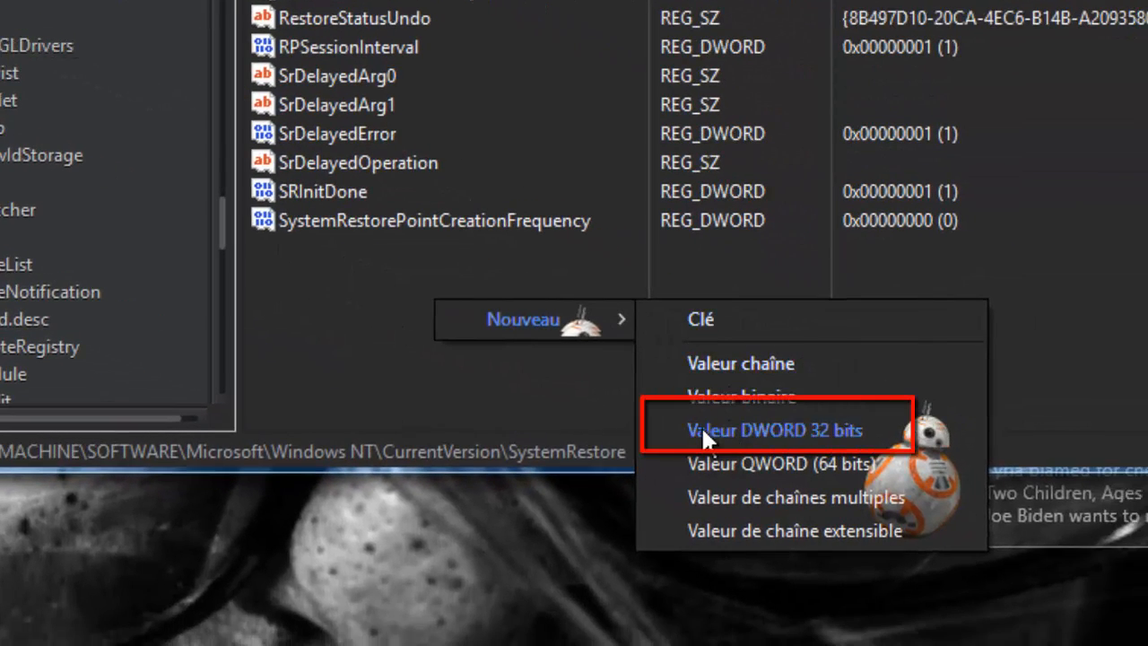
click(777, 432)
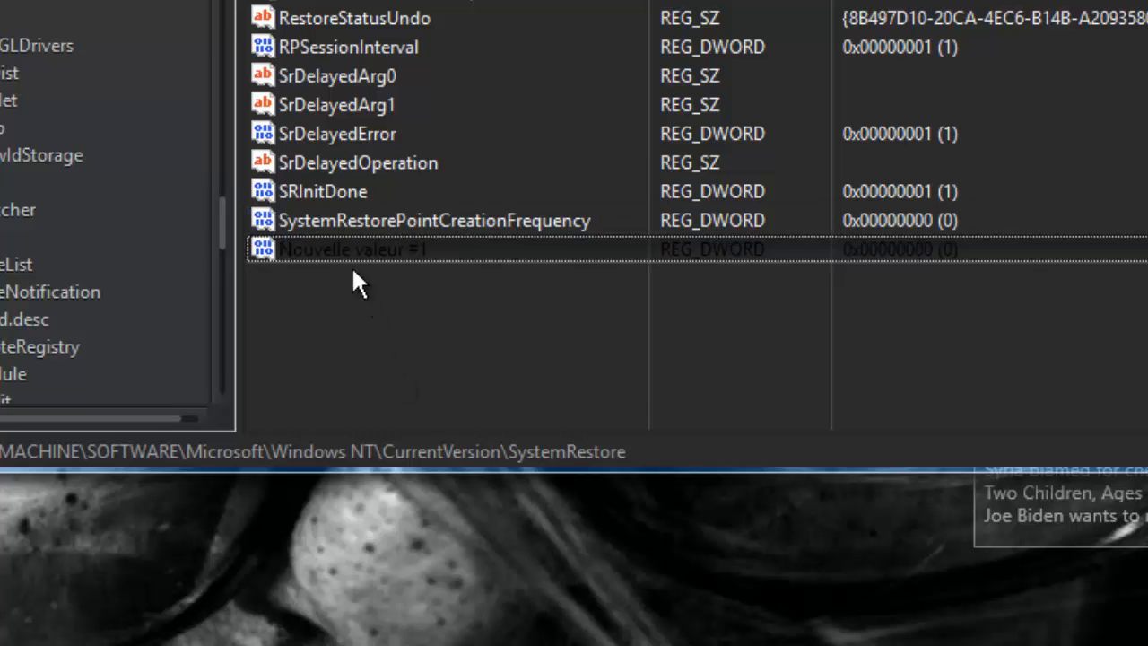
Delete the newly created, unnamed DWORD value from the SystemRestore key and confirm the removal
right_click(341, 244)
click(418, 348)
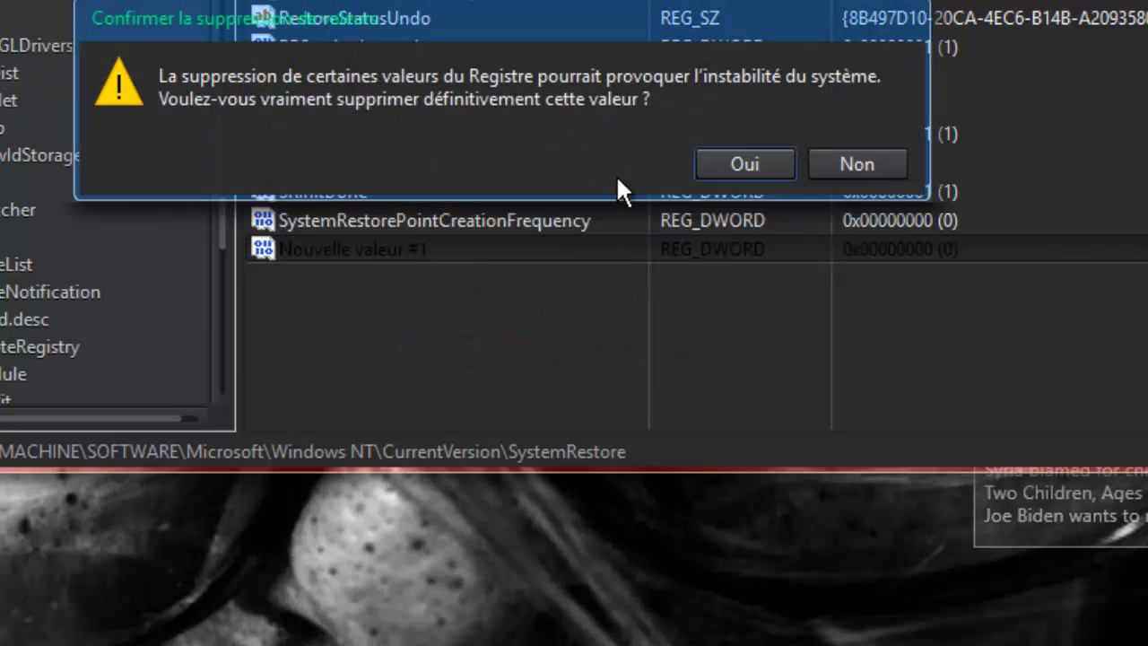
click(732, 165)
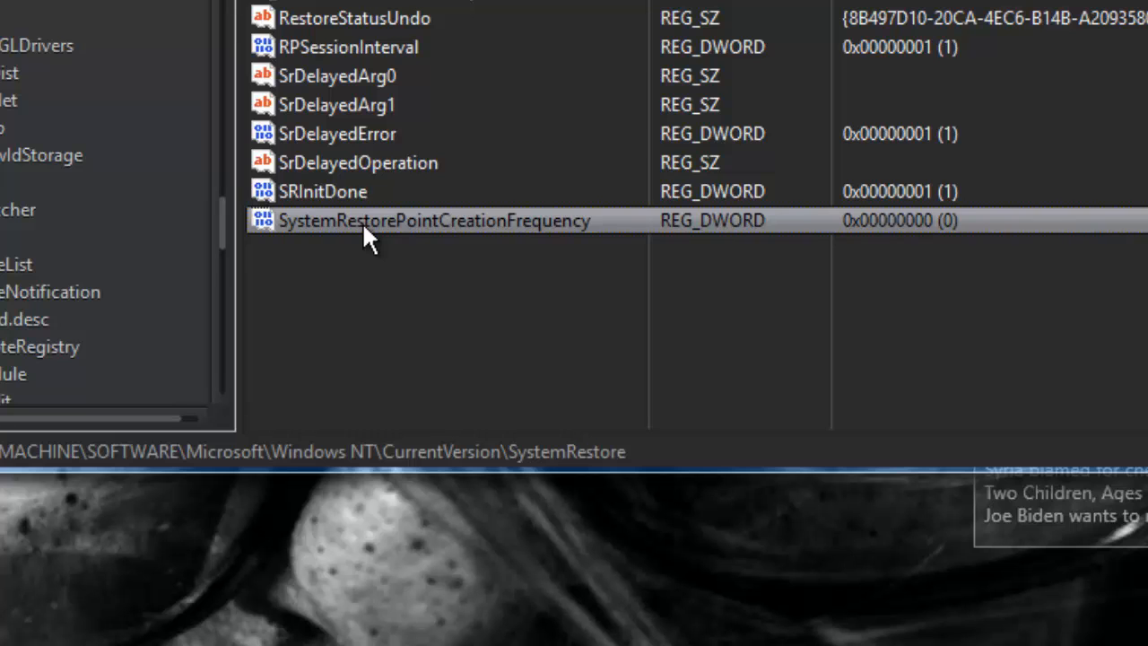
Open the SystemRestorePointCreationFrequency value for editing, check its hexadecimal data, and accept it
right_click(361, 222)
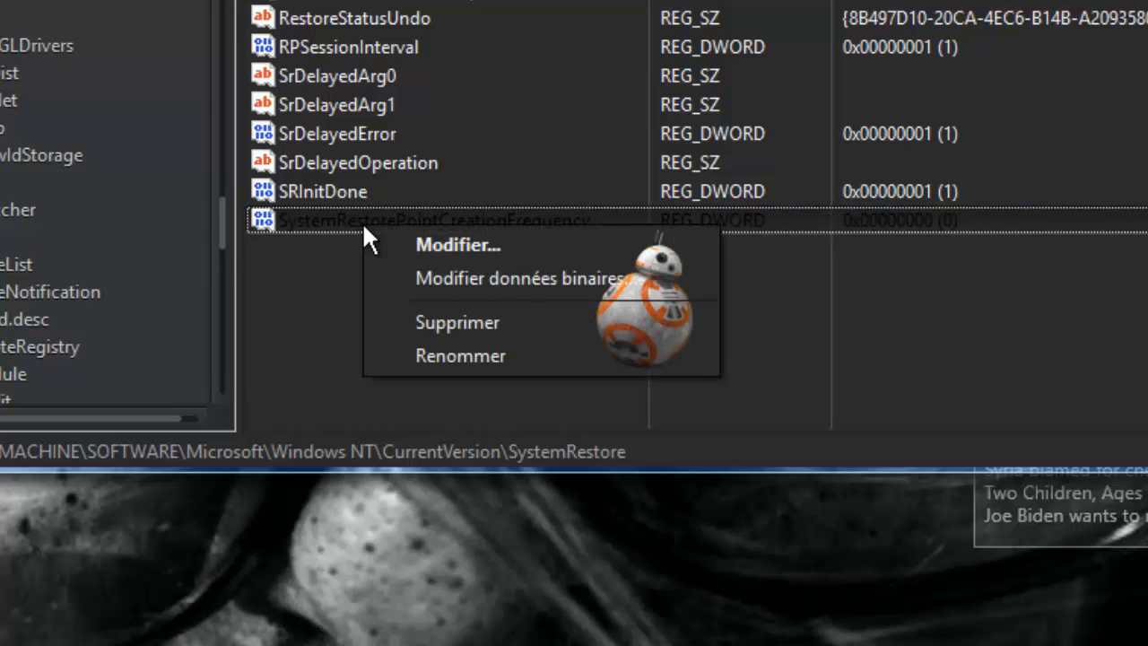
click(415, 251)
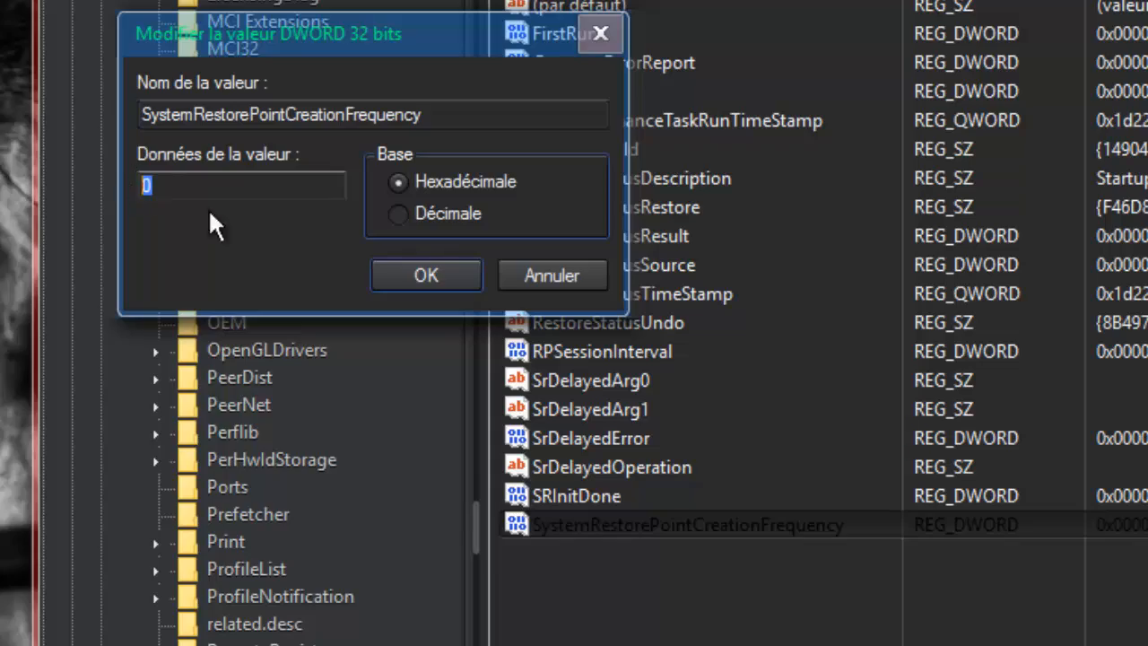
click(433, 274)
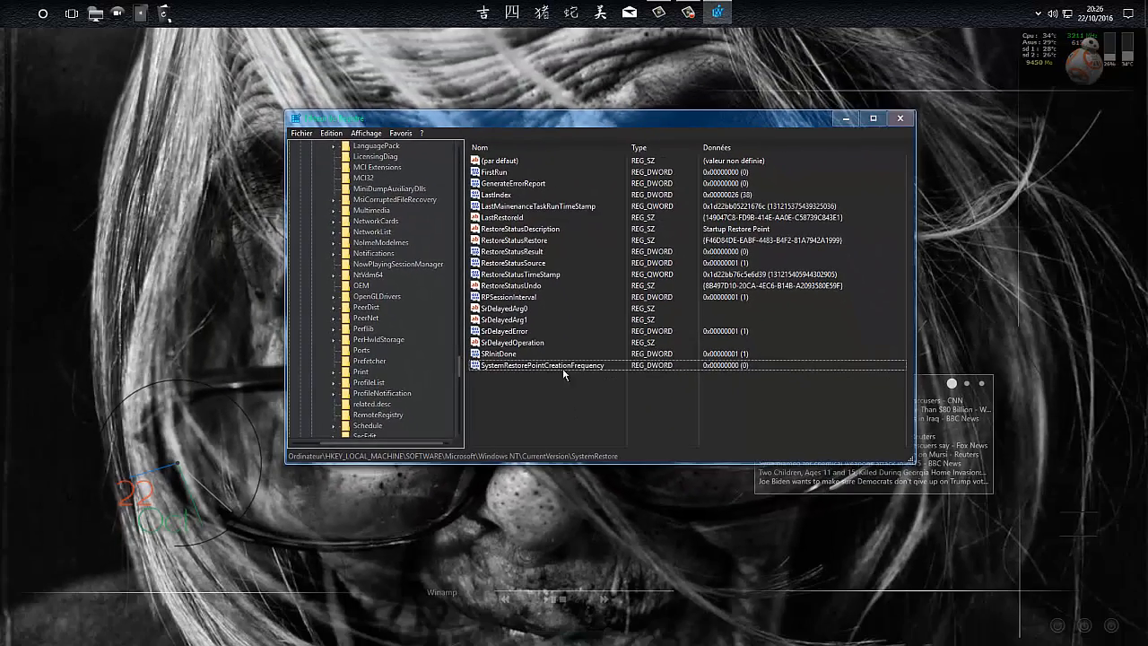
click(620, 418)
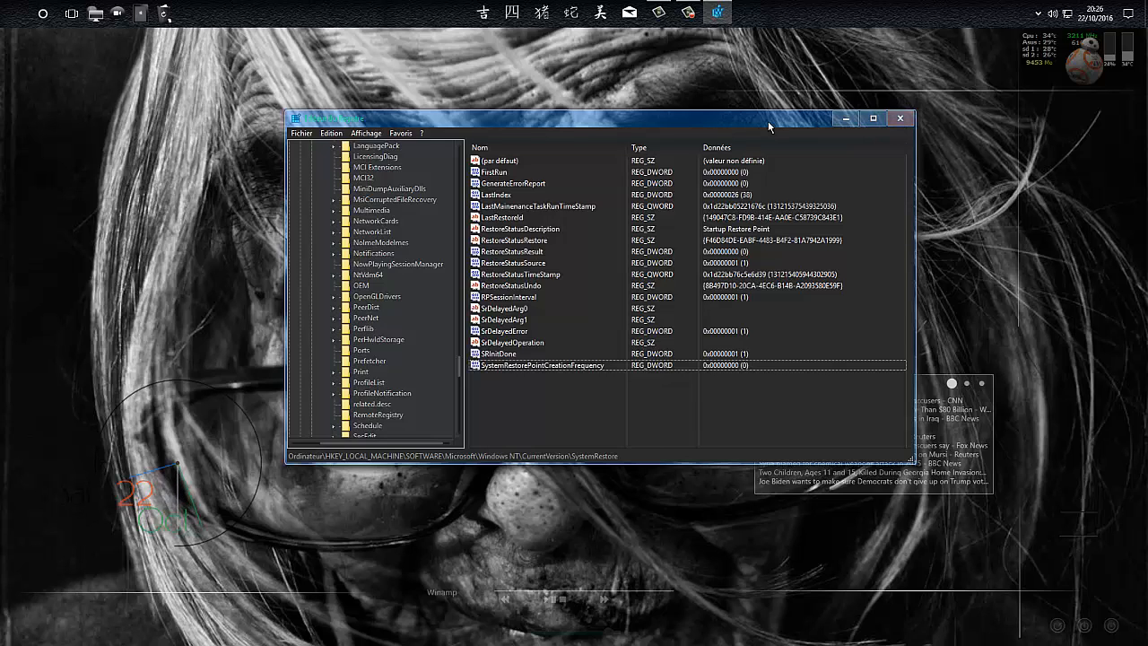
Look through the saved registry favorites, dismiss the list, and close the Registry Editor
click(408, 135)
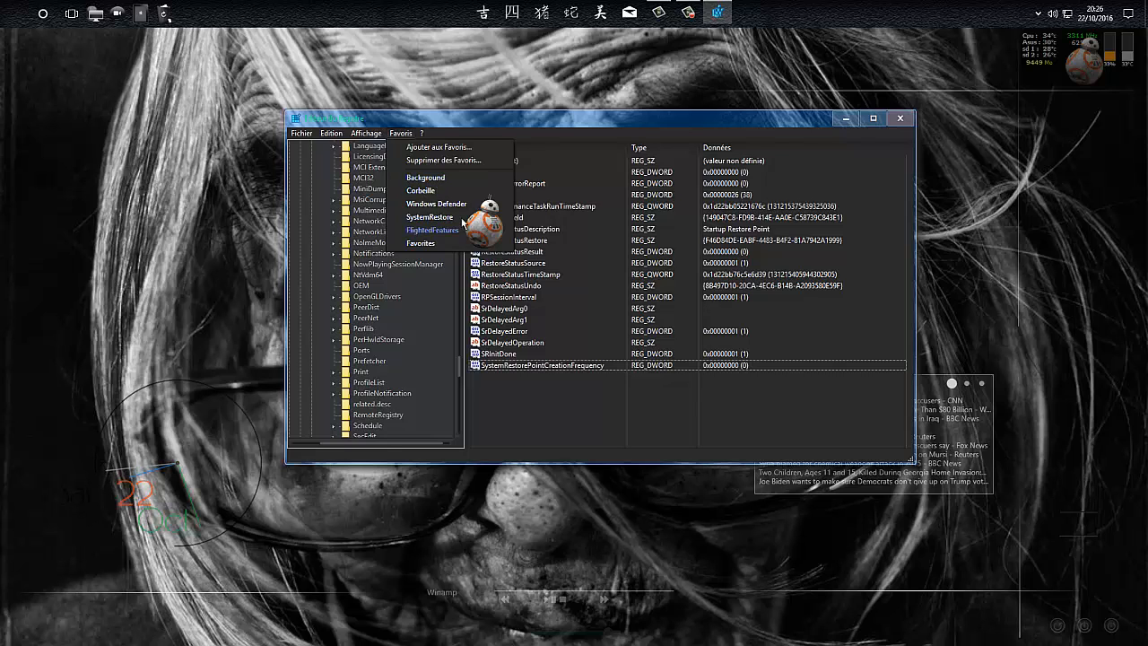
click(553, 420)
click(899, 119)
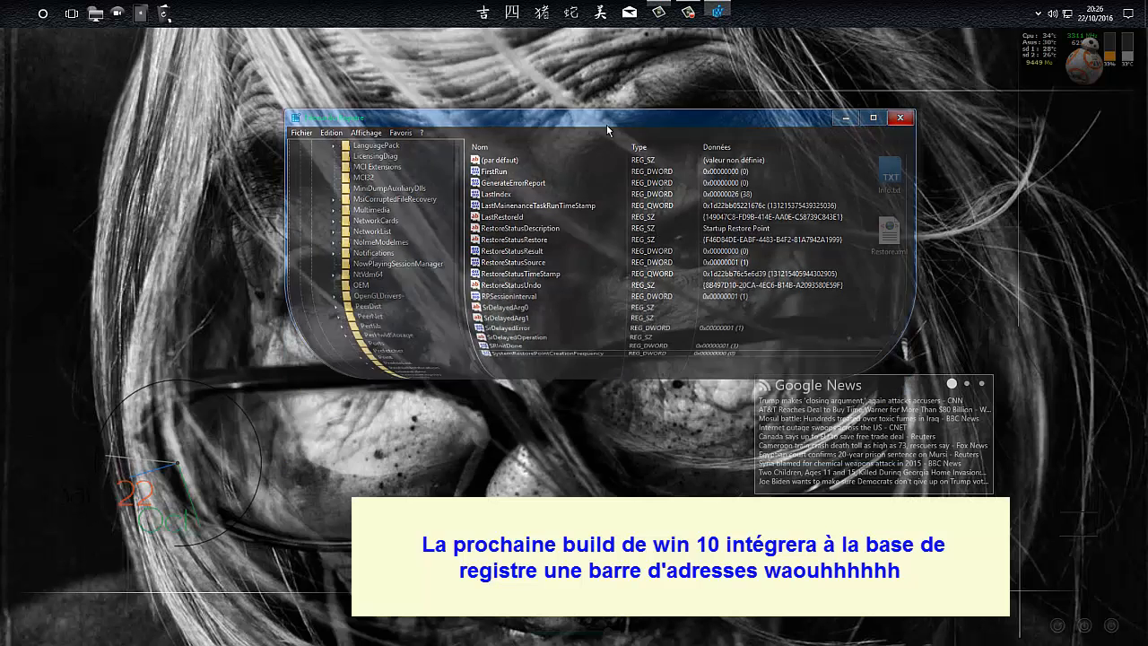
Search Windows for "plan", open the Planificateur de tâches, and show the Restore task's details in its library
click(42, 14)
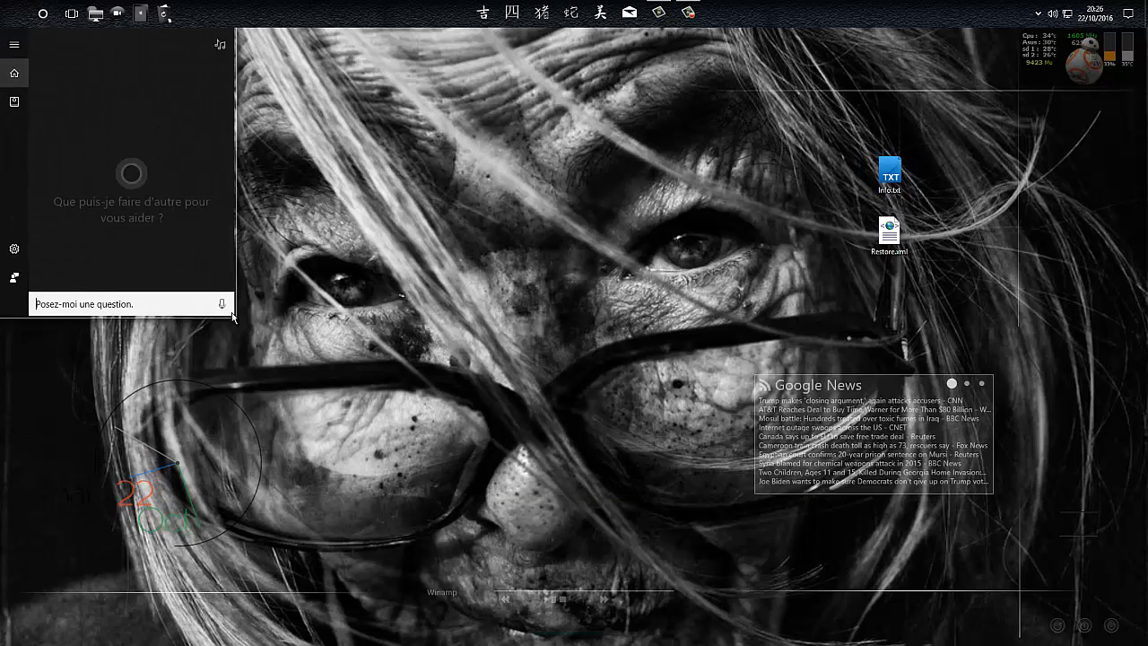
text(pla)
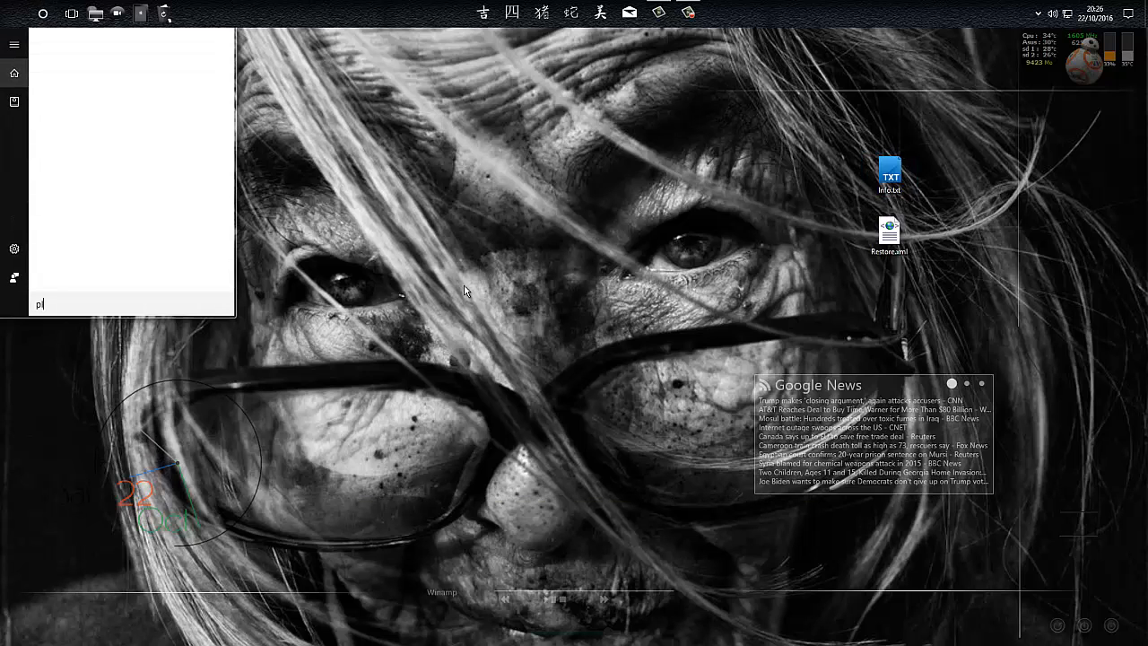
text(n)
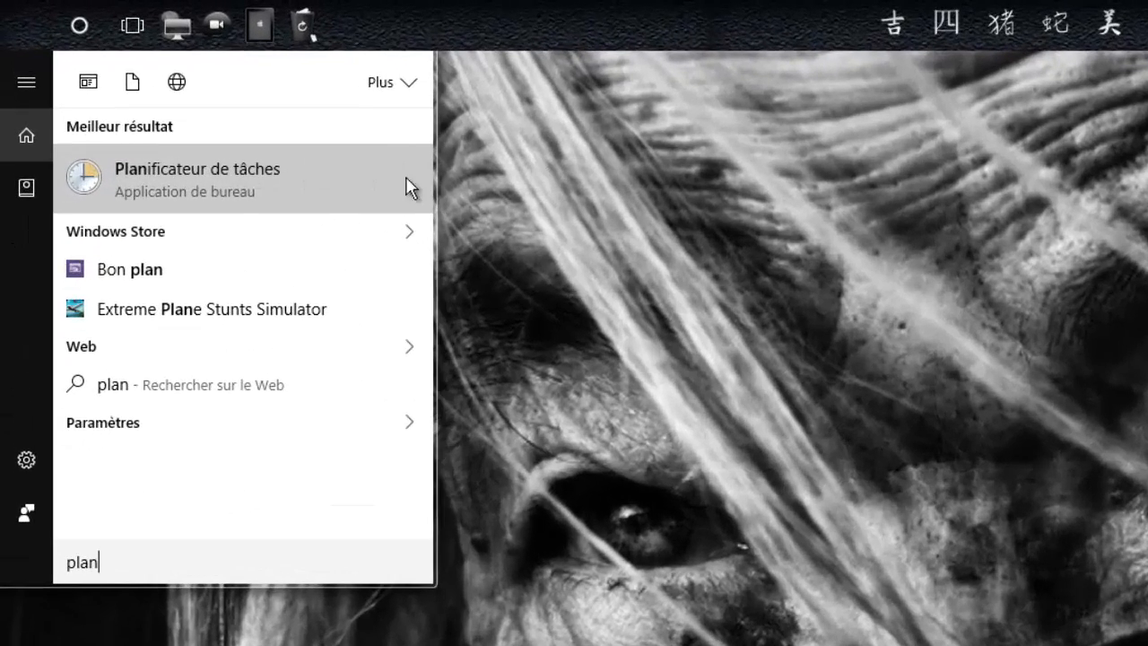
click(247, 173)
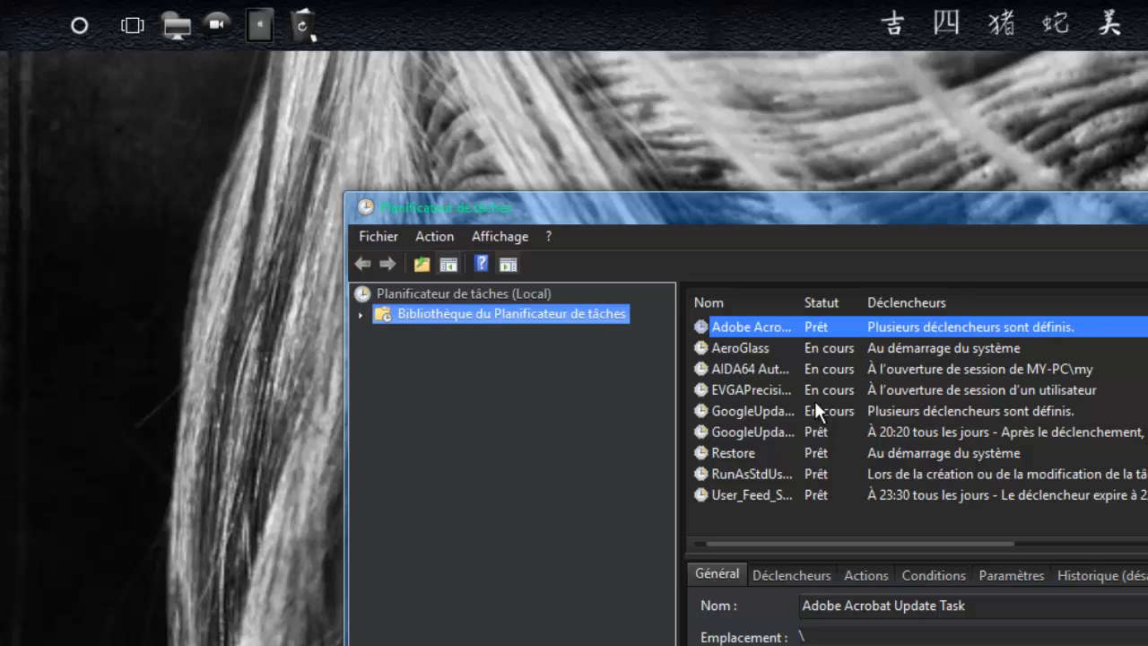
drag(797, 309, 875, 307)
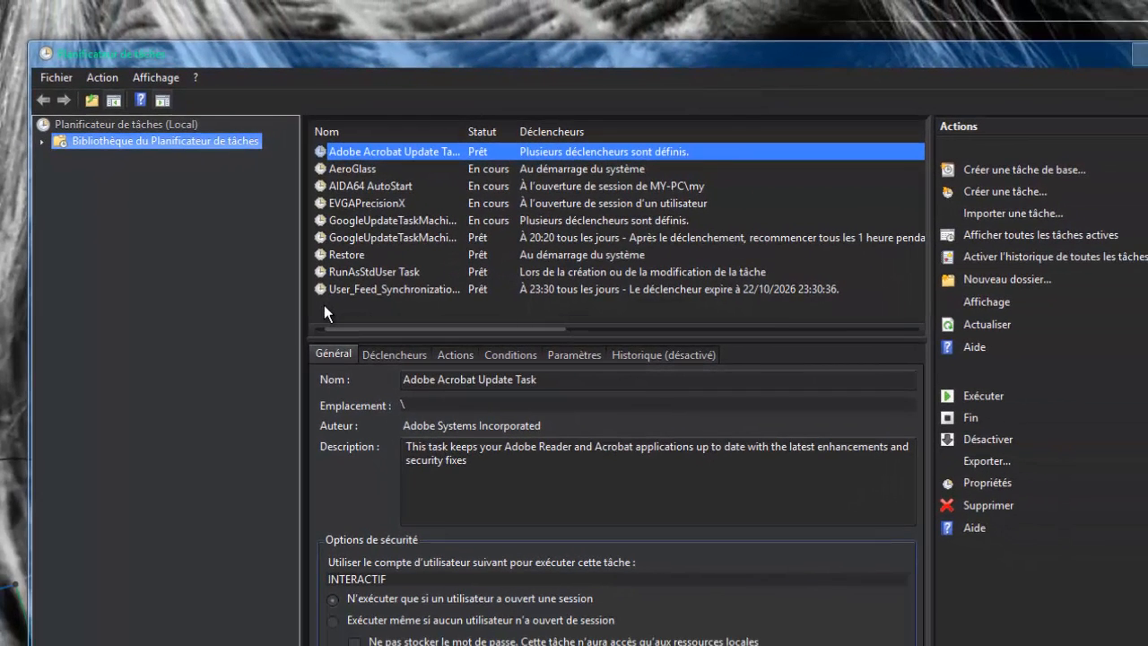
click(351, 257)
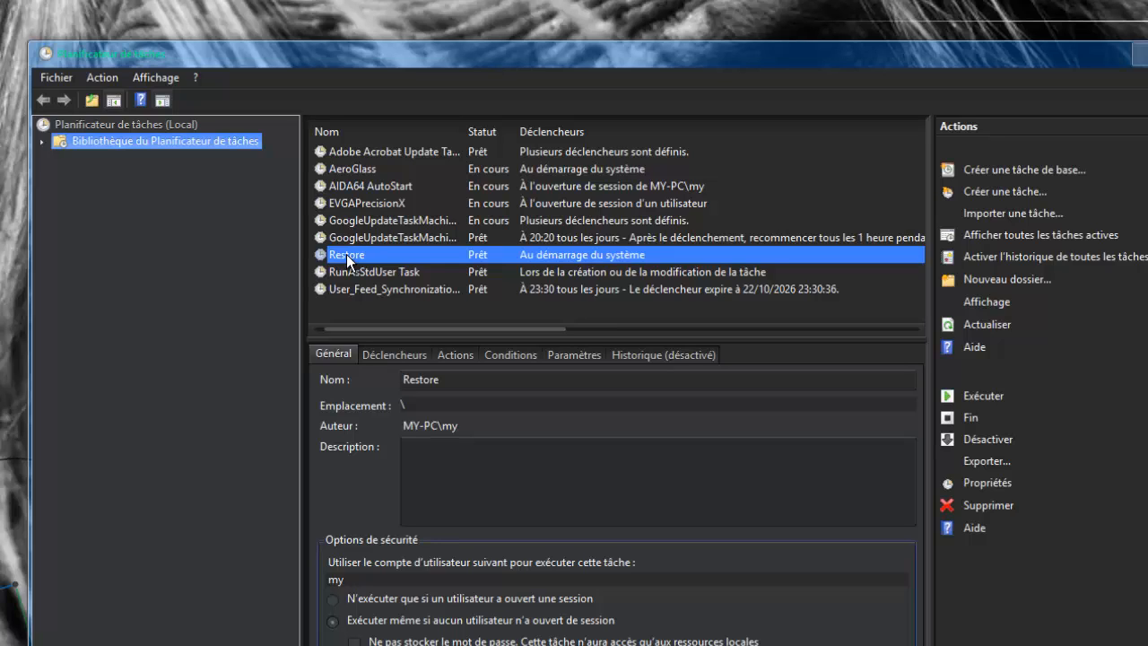
Start a new task named "Test restauration" that runs even when the user is not logged on, with maximum privileges
click(1014, 194)
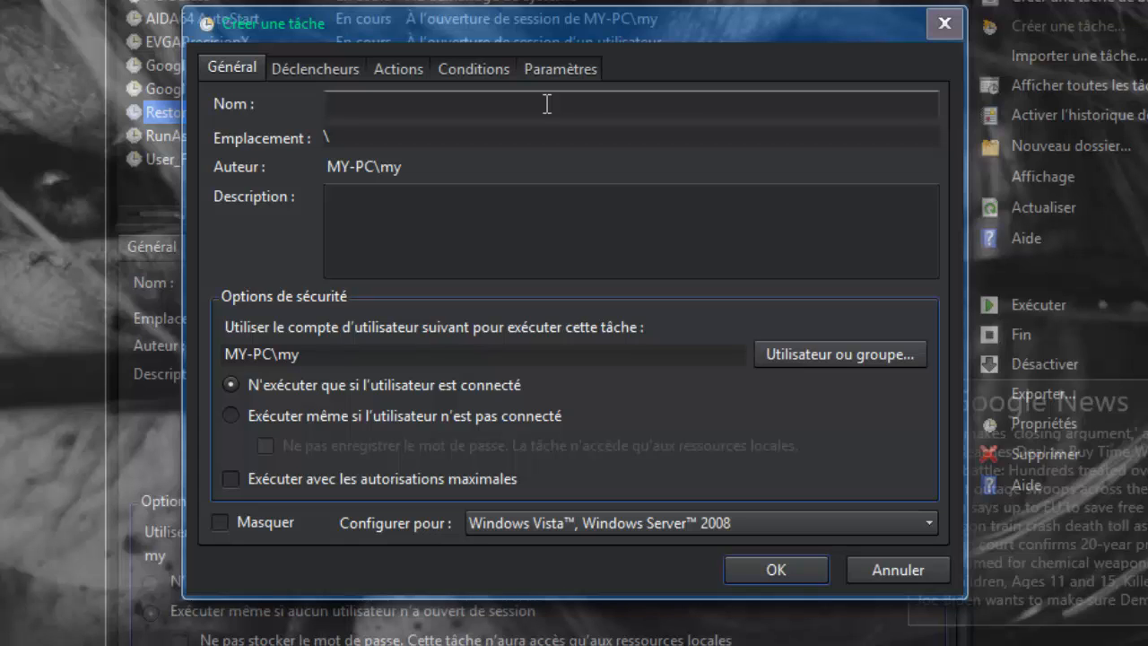
text(st res)
text(tauration)
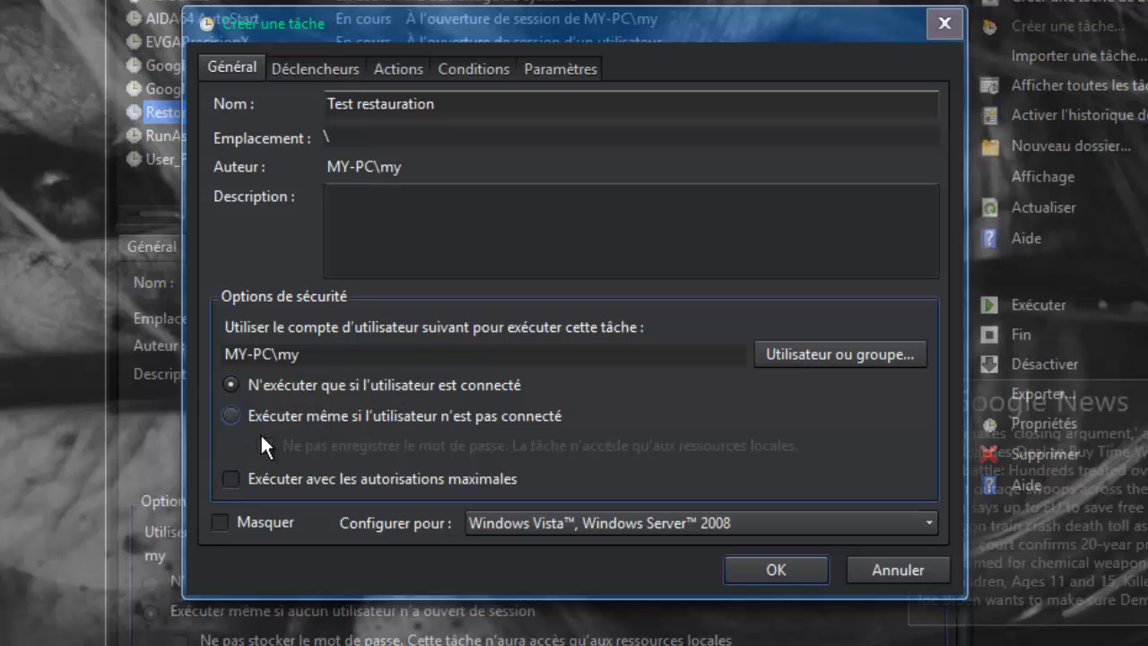
click(226, 416)
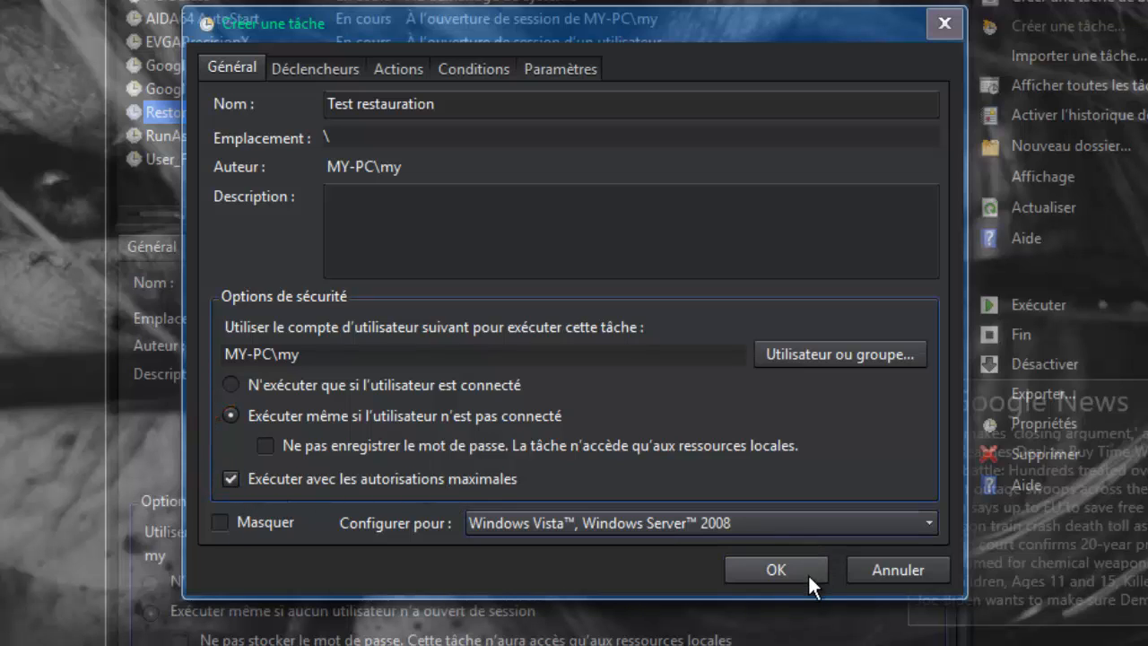
Add an enabled trigger to the new task that launches it at startup (Au démarrage)
click(313, 68)
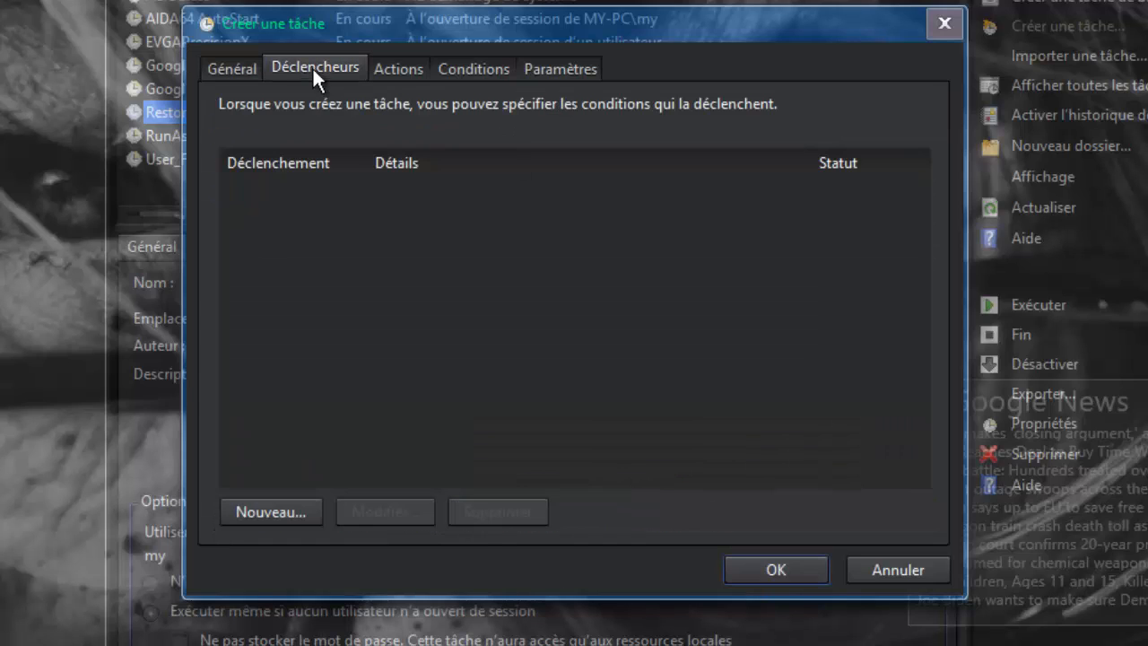
click(279, 515)
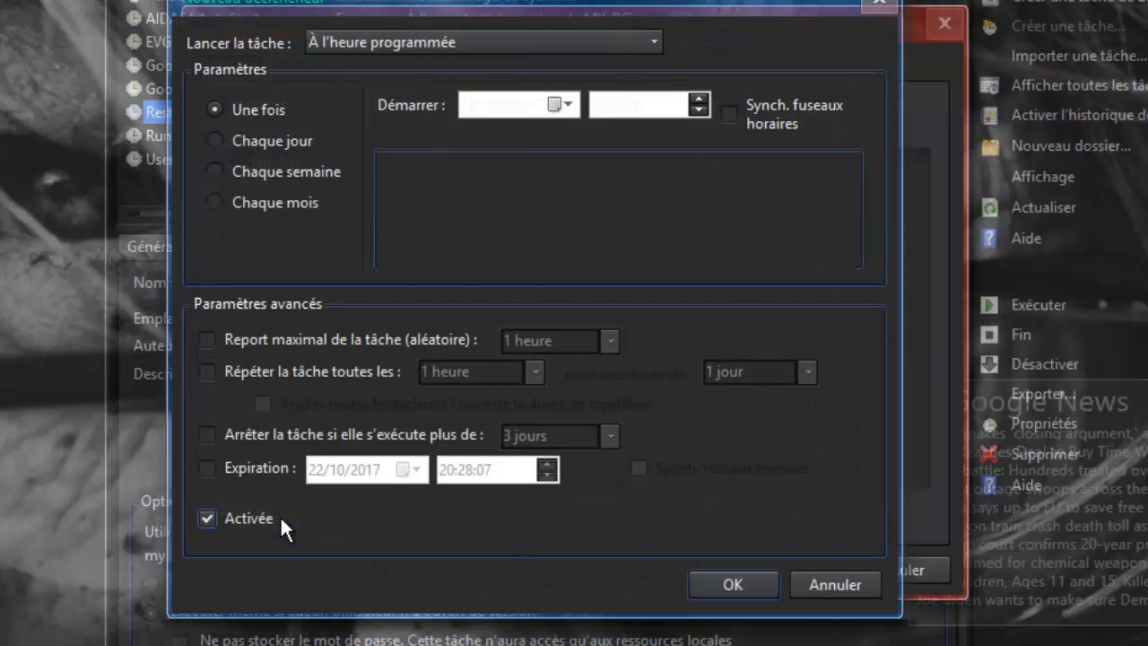
click(386, 40)
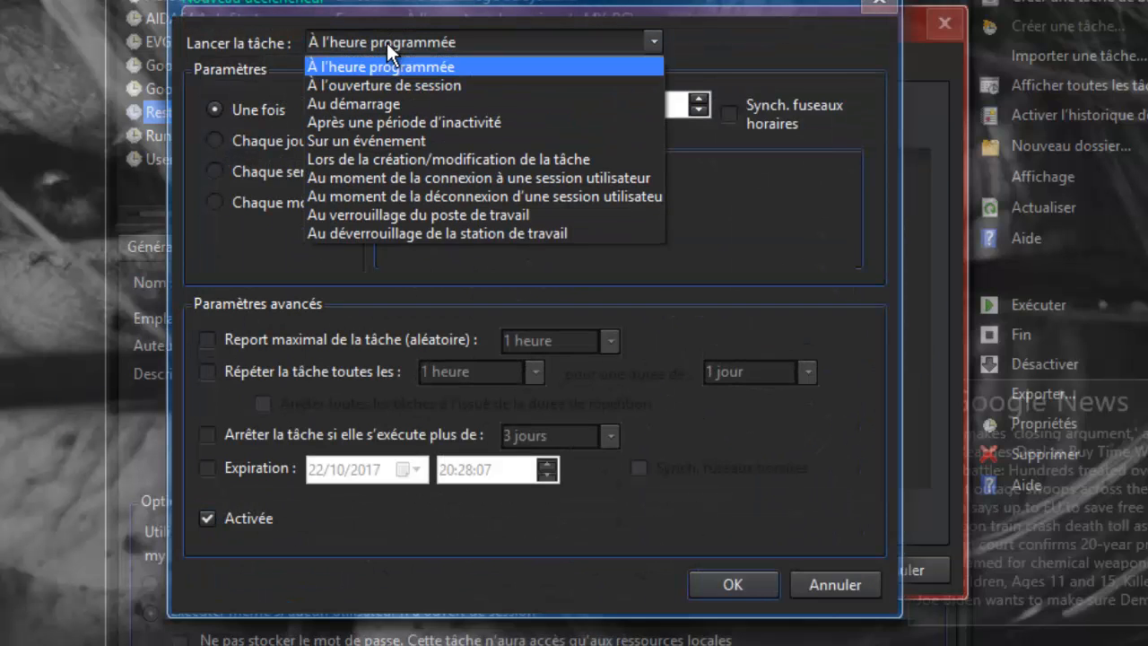
click(364, 106)
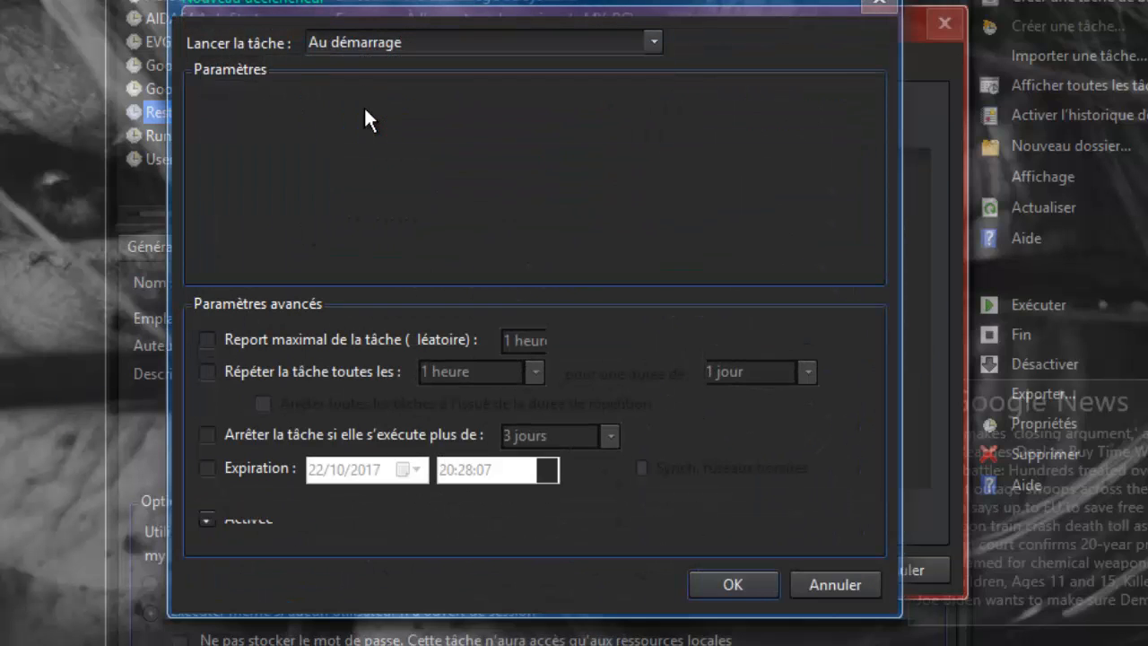
click(720, 587)
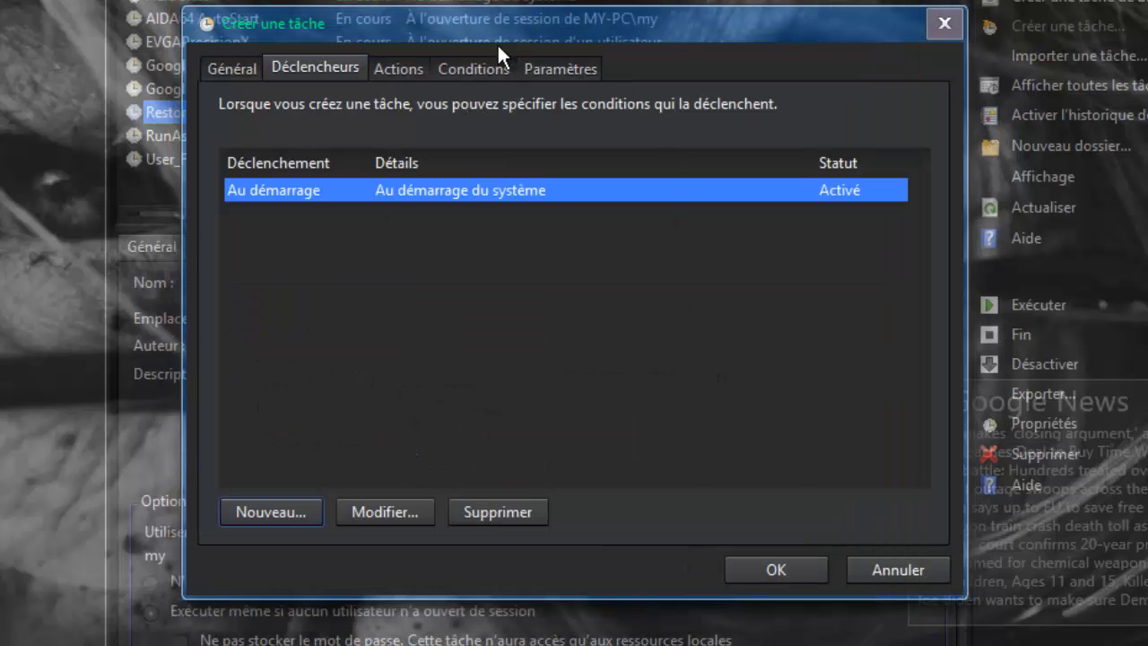
Add a Démarrer un programme action to the task with wmic.exe as its program
click(395, 69)
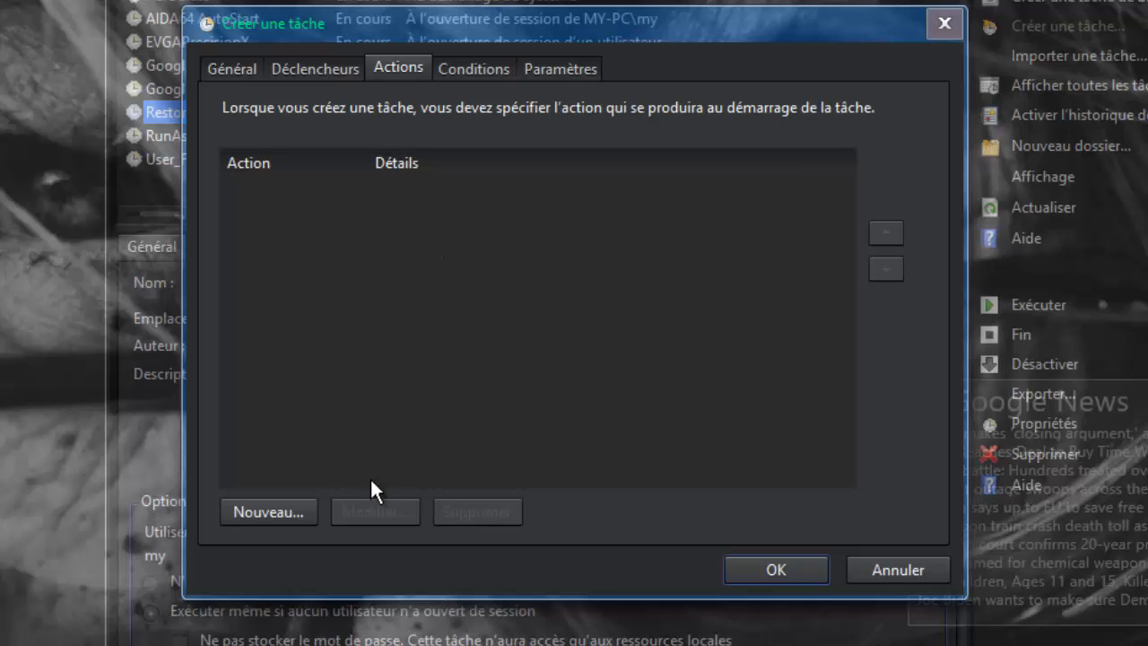
click(282, 509)
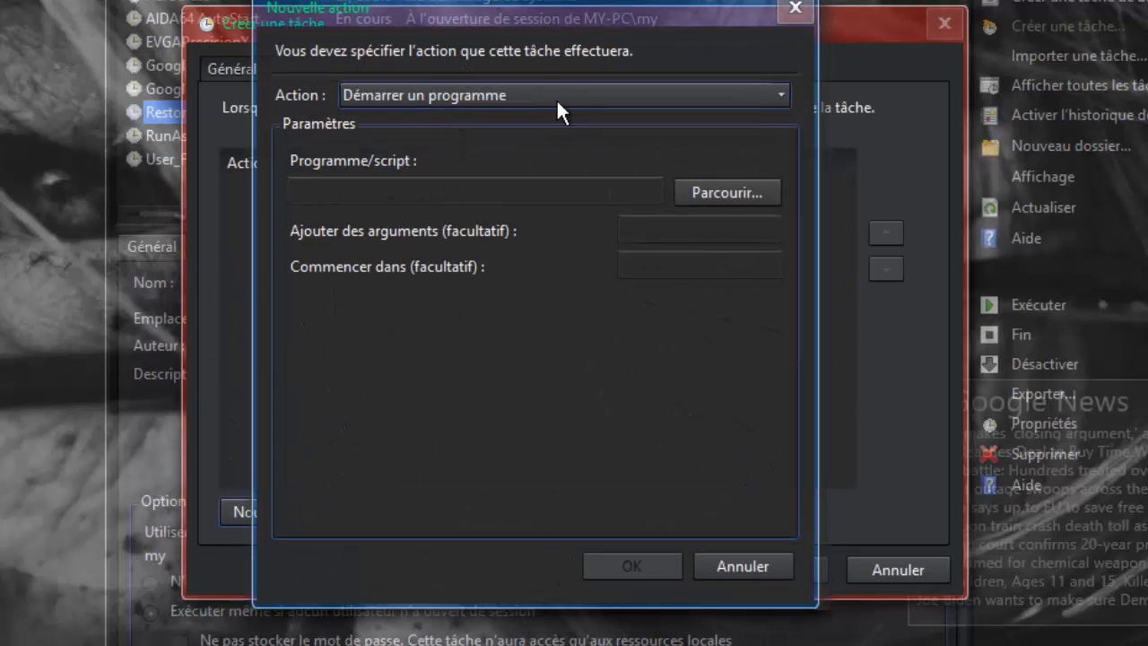
click(412, 196)
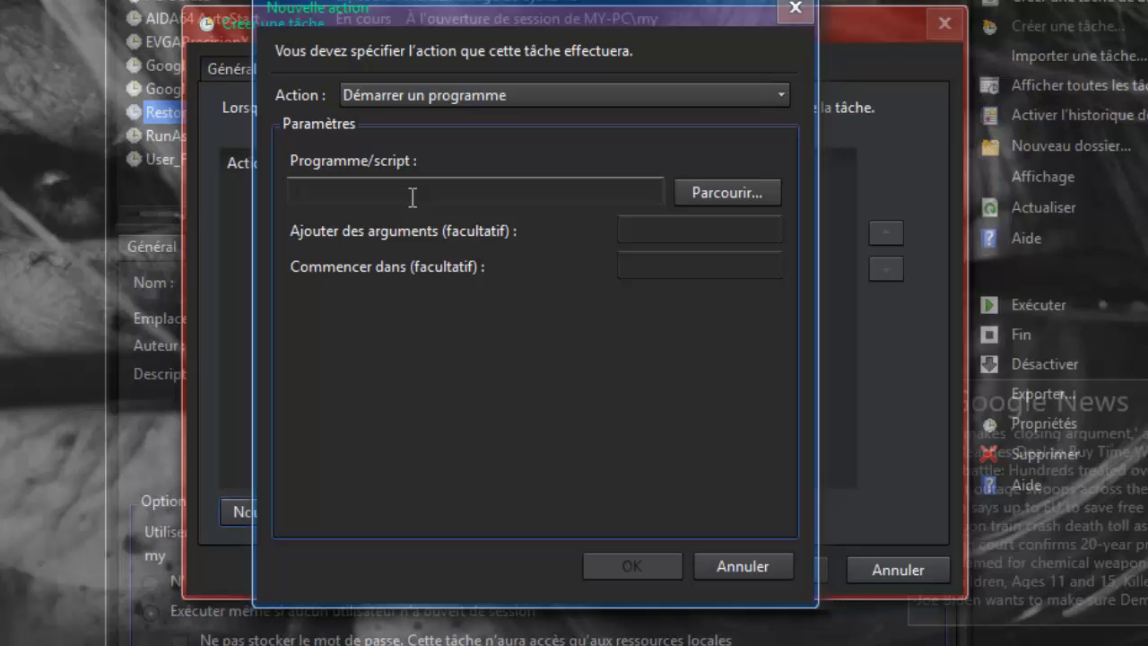
text(wm)
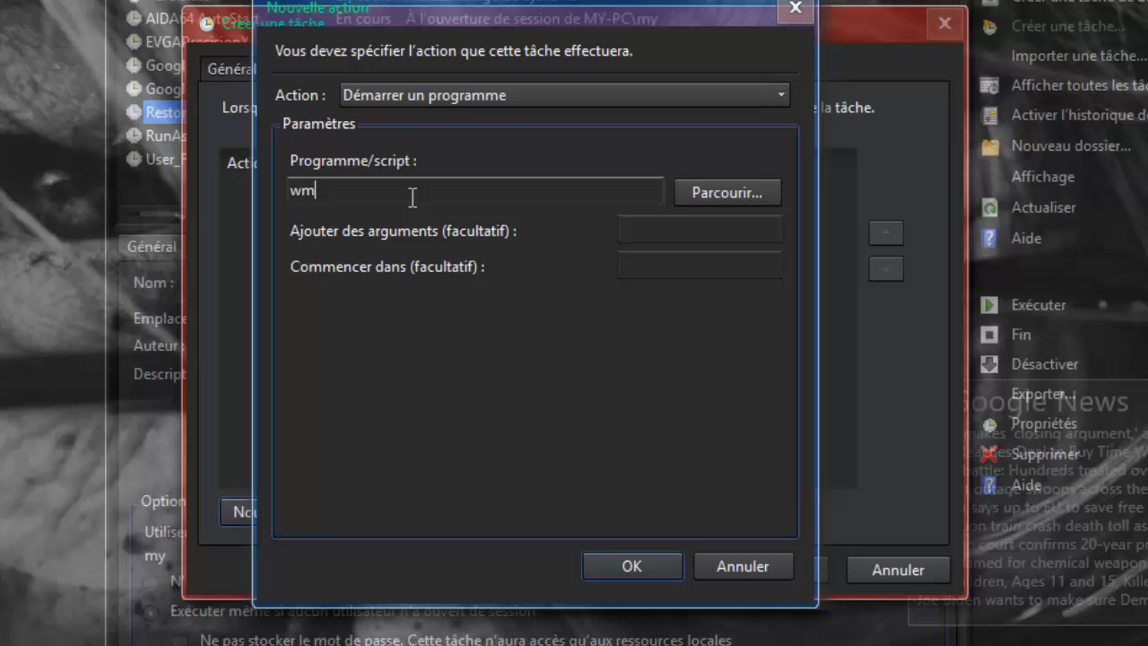
text(ic.exe)
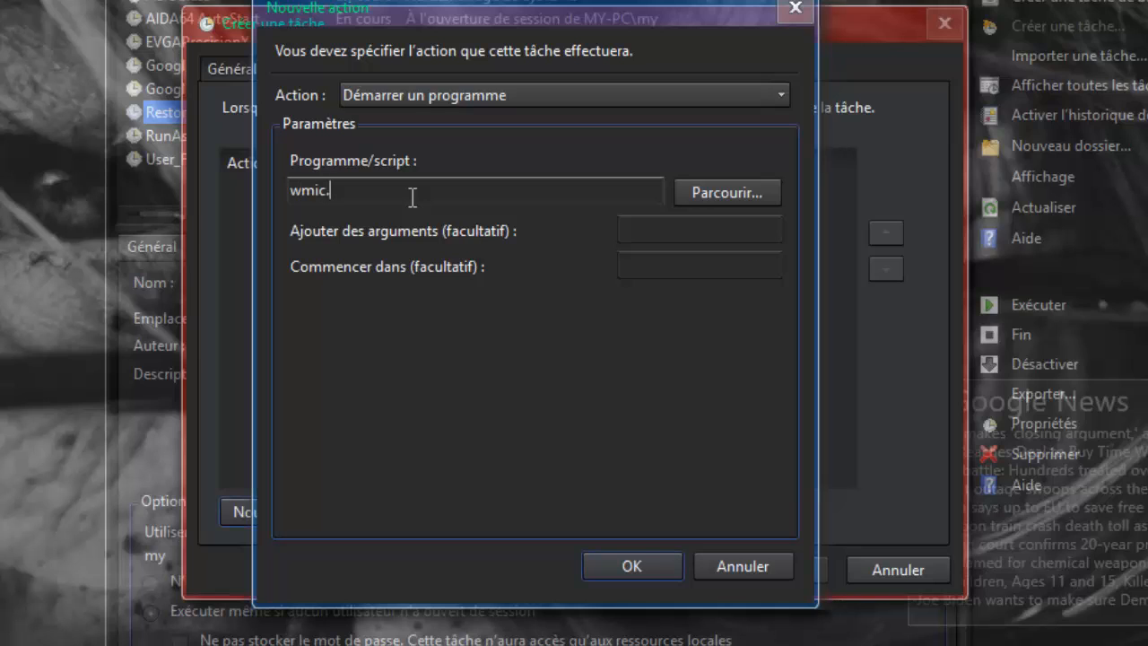
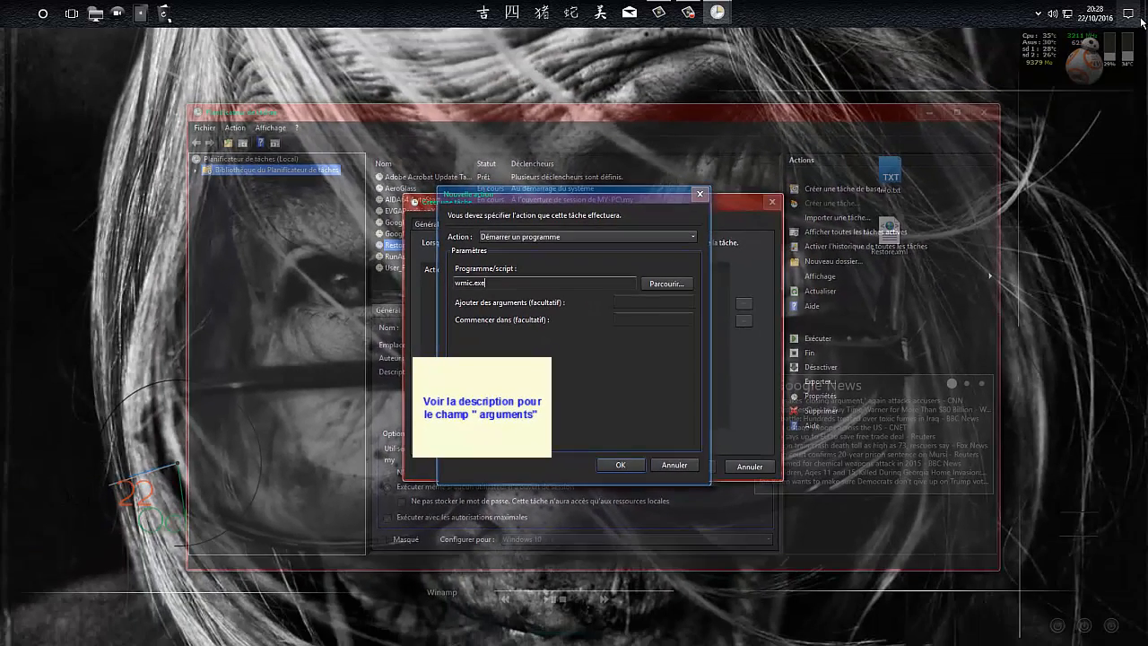
Reveal the desktop and open Info.txt to view the command text for the action's arguments
click(1128, 14)
click(757, 60)
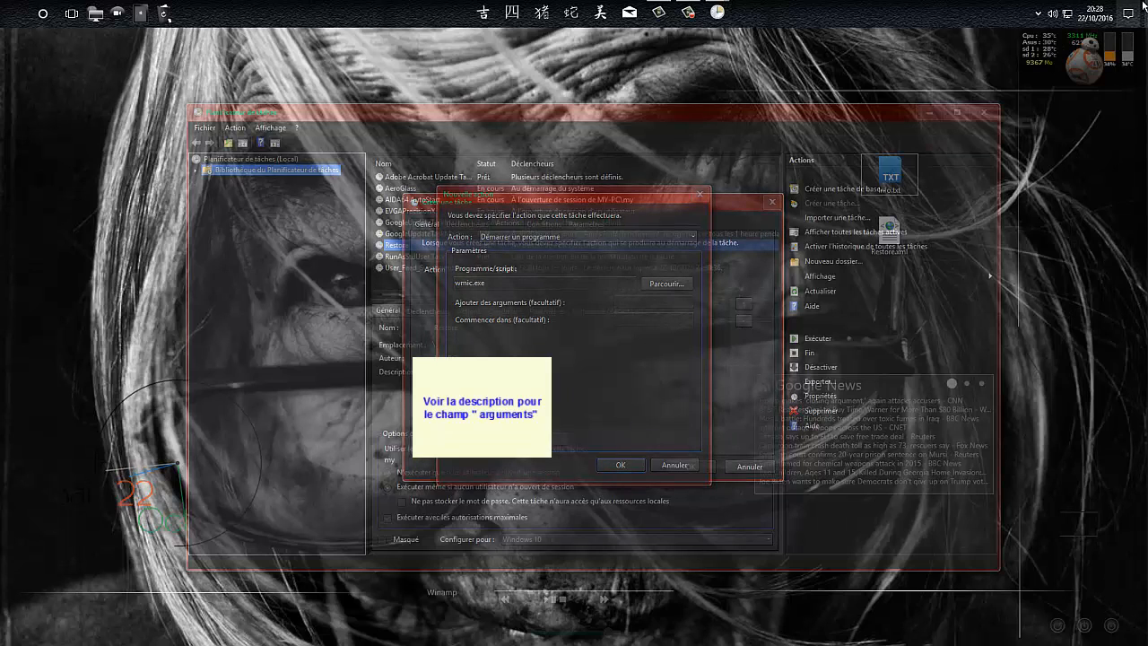
click(909, 177)
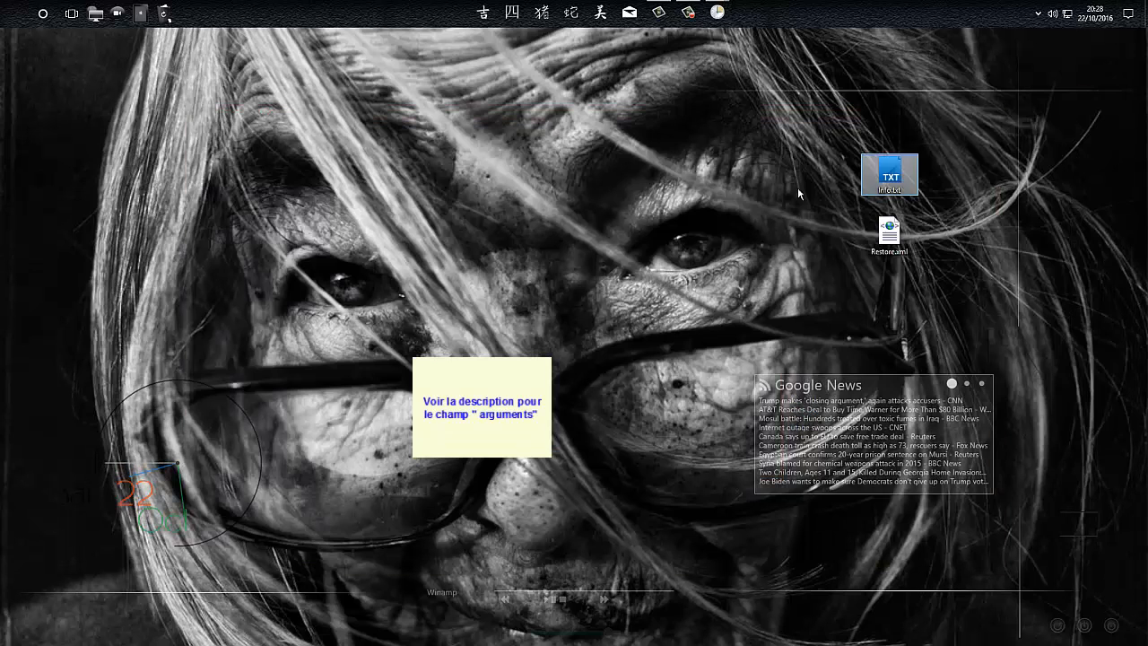
double_click(909, 177)
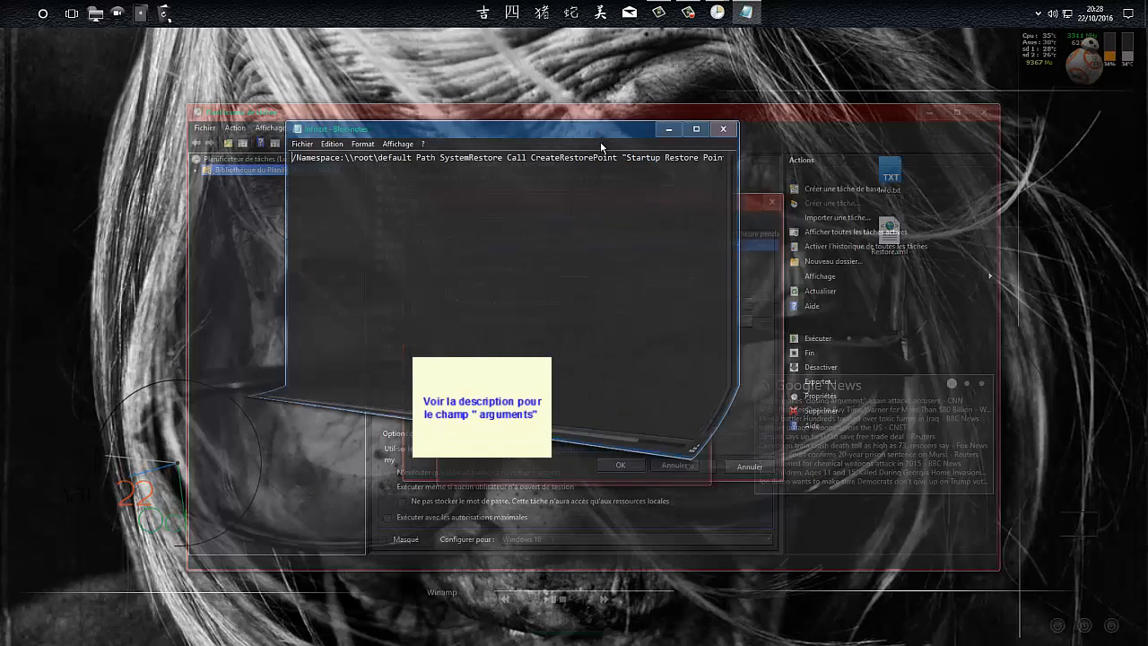
Copy the command from Info.txt, /Namespace:\\root\default Path SystemRestore Call CreateRestorePoint "Startup Restore Point", 100, 7, into the wmic.exe action's arguments and confirm the action
drag(290, 158, 758, 166)
right_click(693, 161)
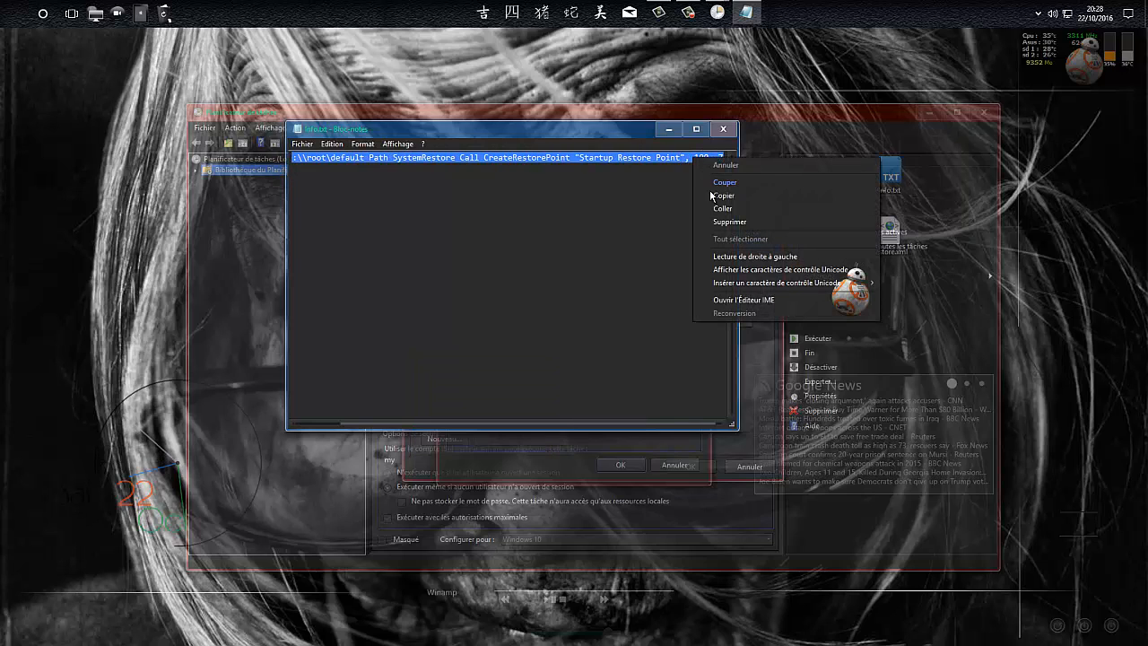
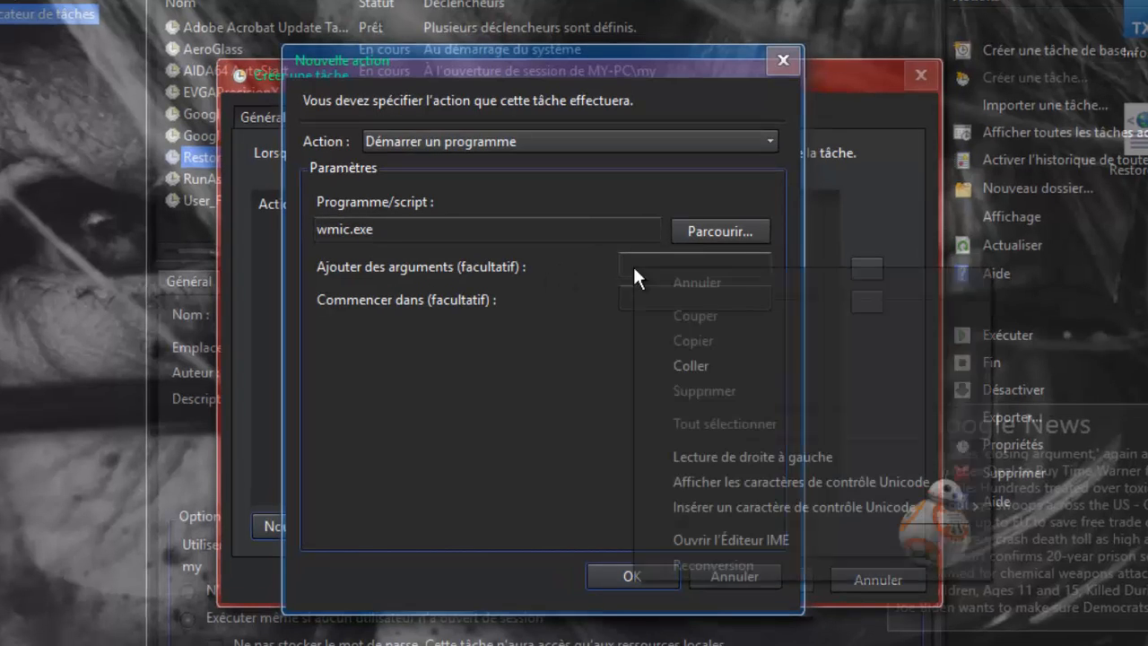
click(704, 370)
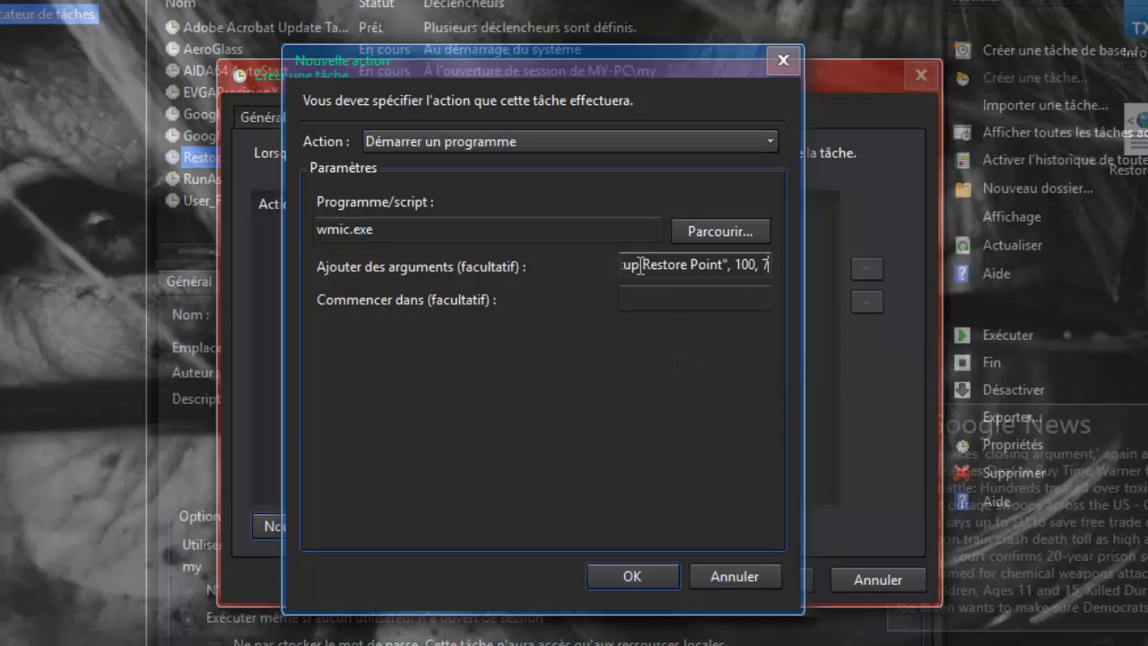
click(659, 577)
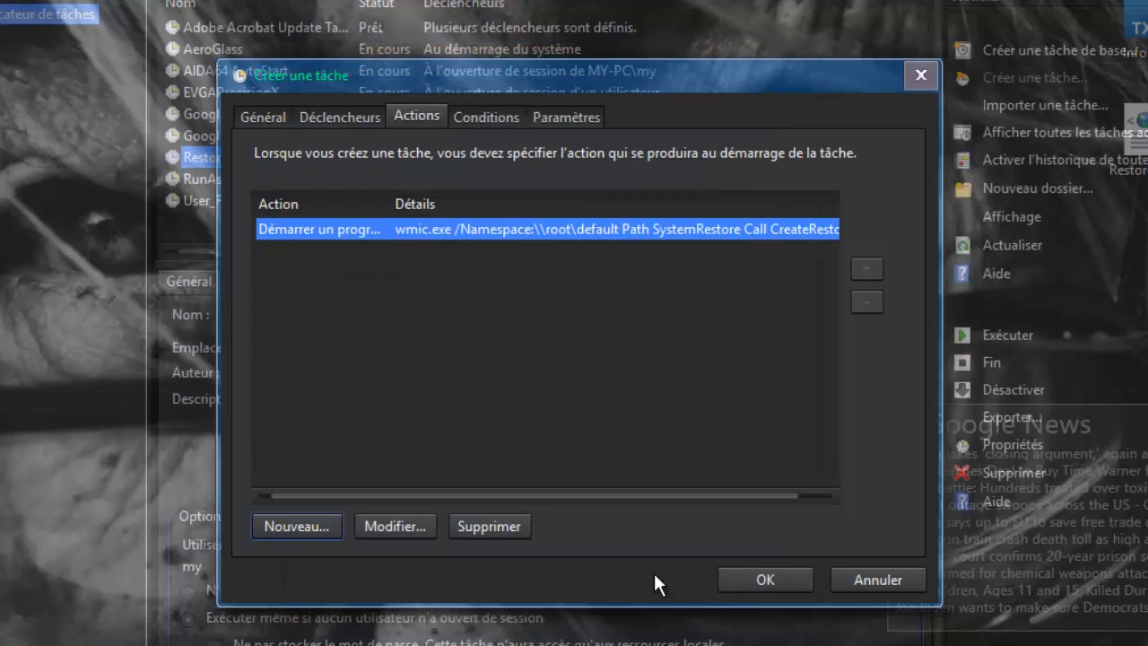
Remove the condition that starts the task only on mains power and check its additional settings
click(486, 117)
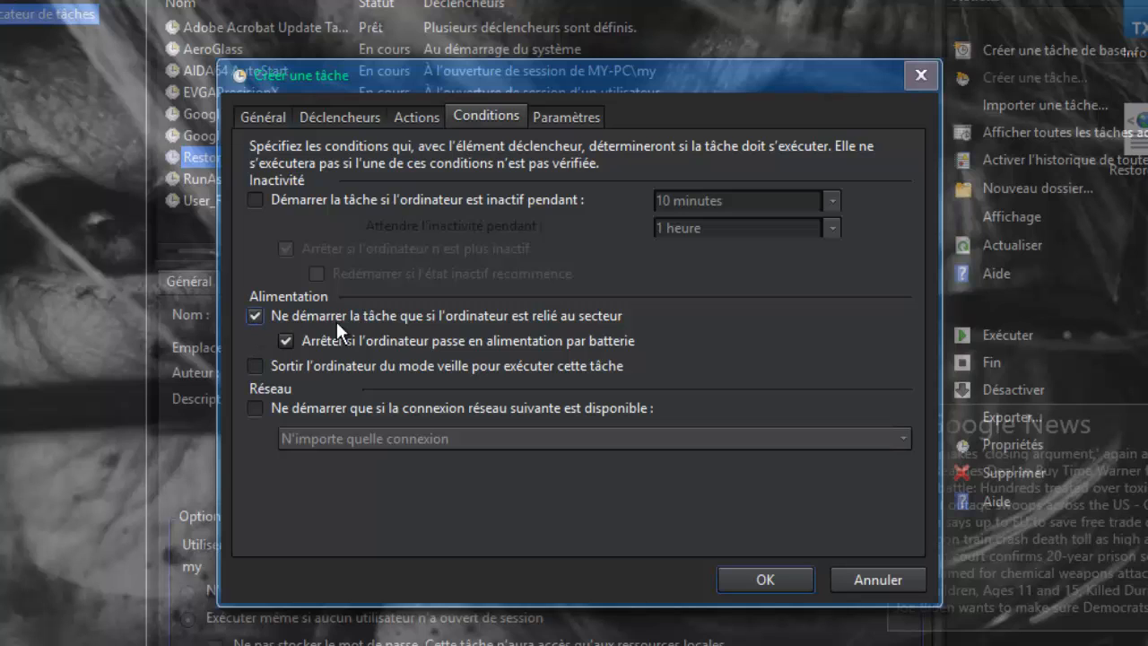
click(256, 316)
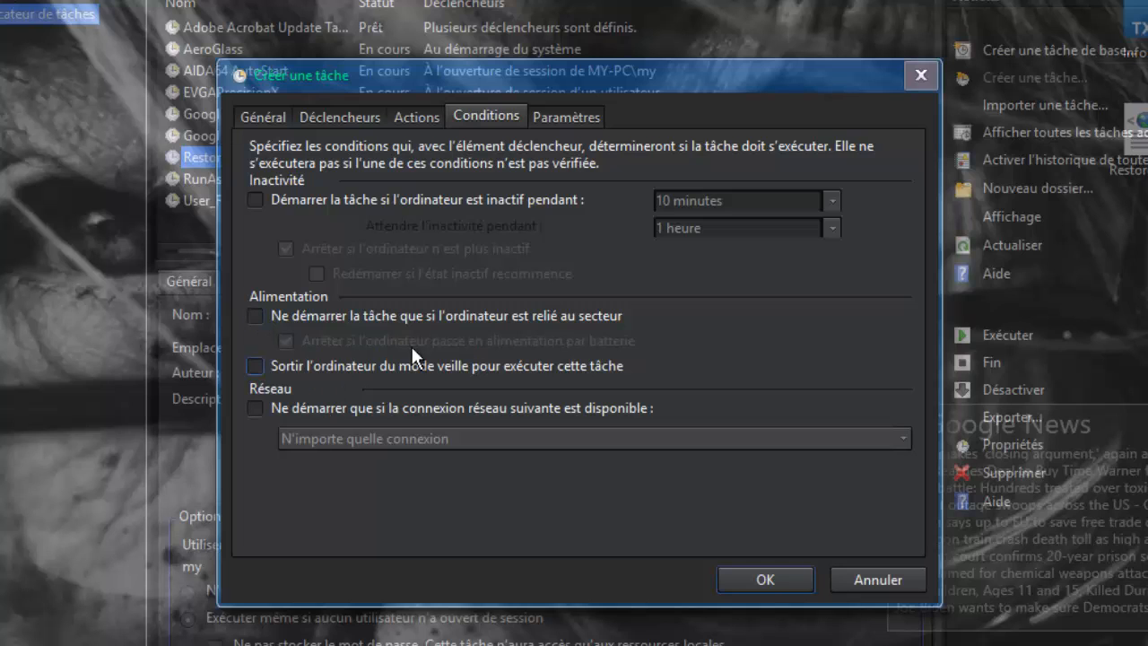
click(576, 117)
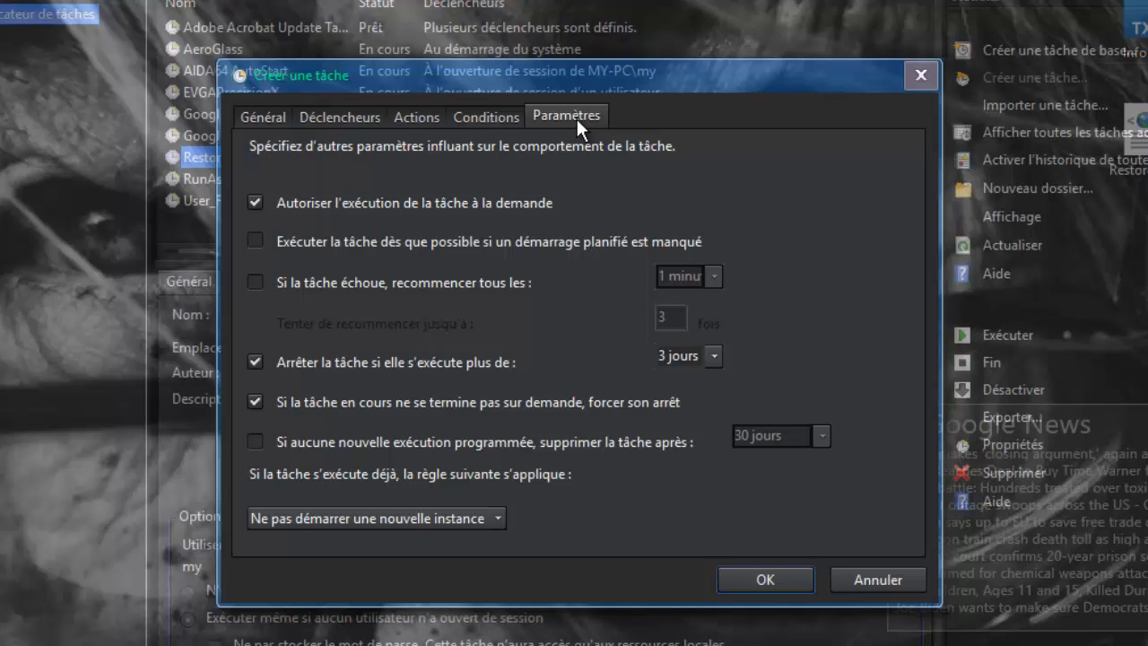
Save the new task, entering the user account's password to authorize it
click(761, 579)
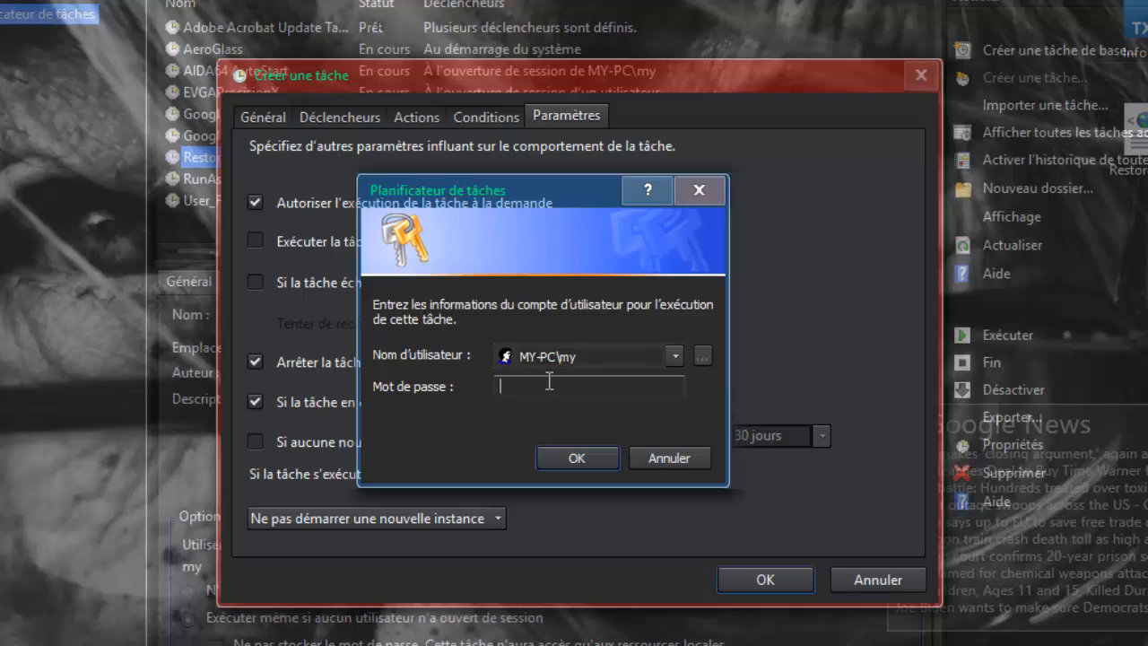
text(••)
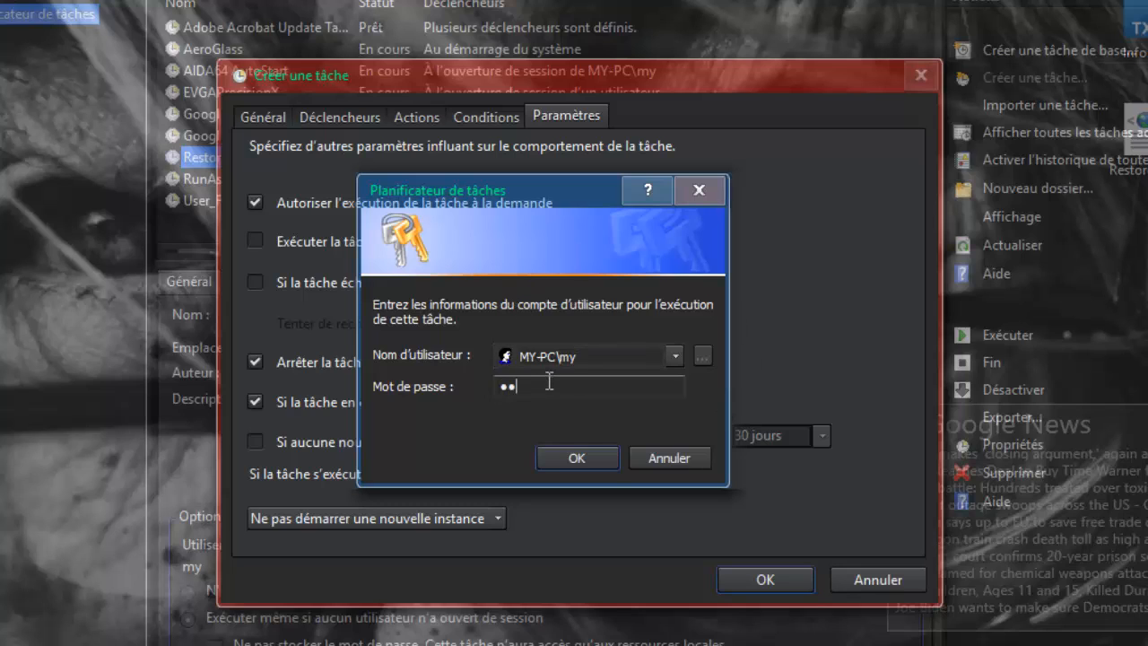
click(577, 458)
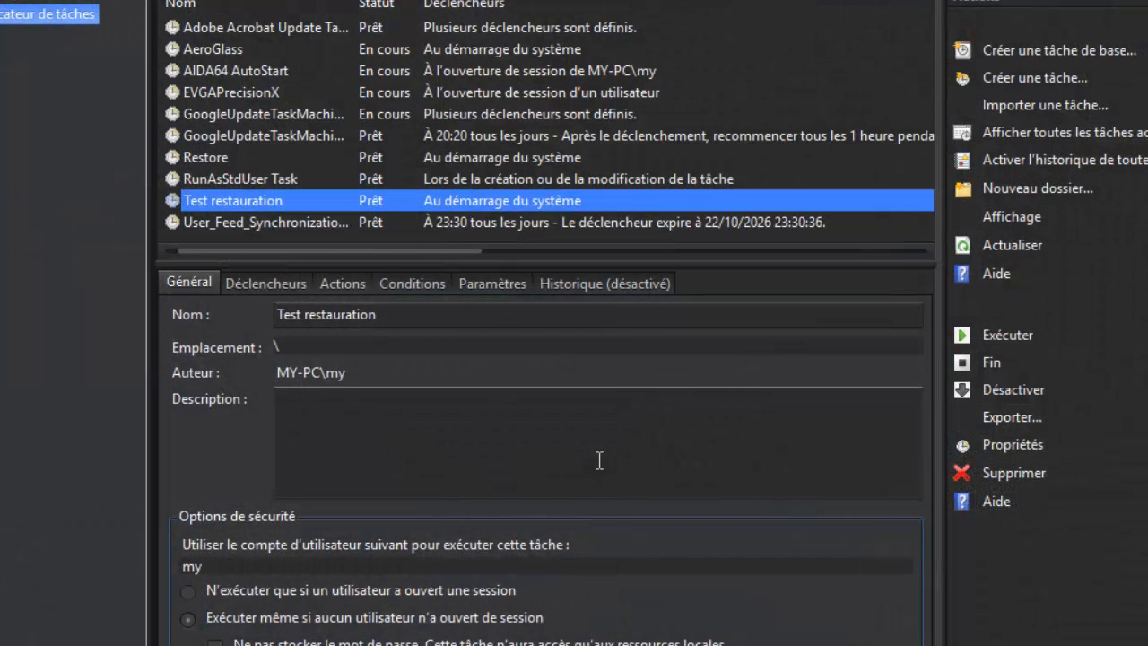
Review the existing Restore task's general options, trigger, action, conditions and settings without changing them, and close the Task Scheduler
click(206, 157)
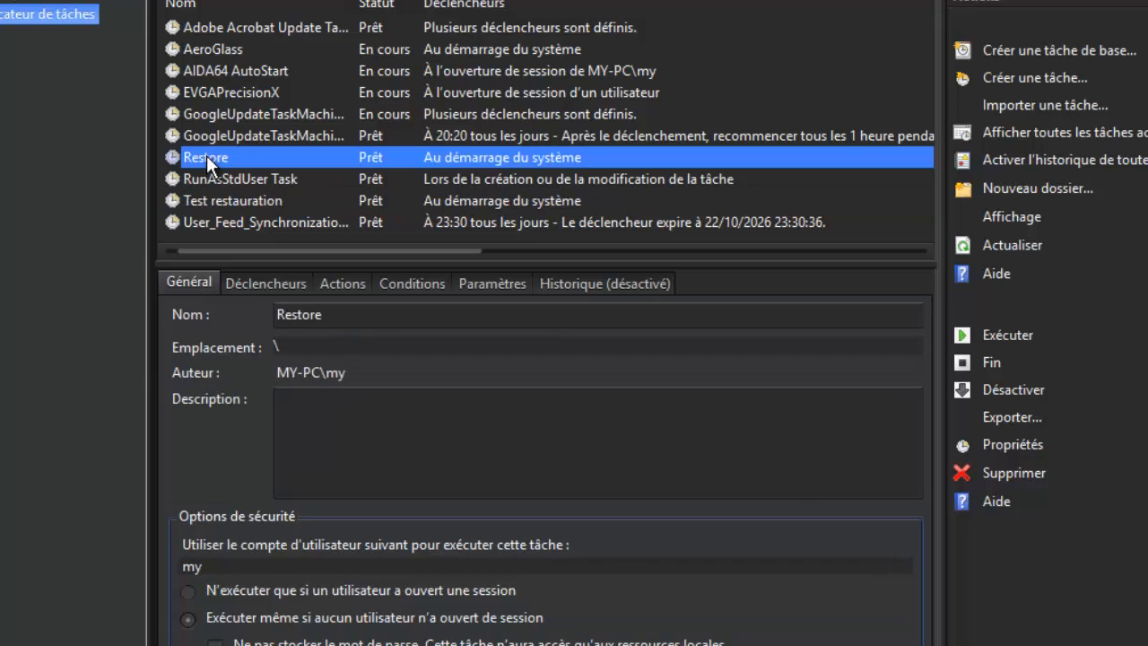
right_click(206, 155)
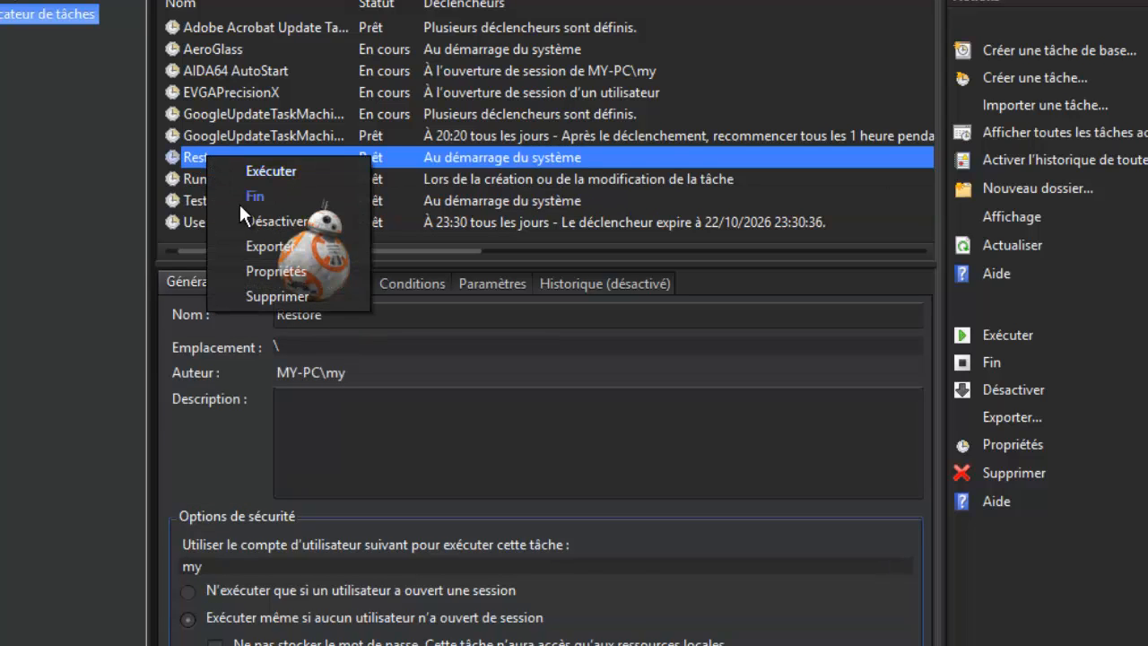
click(259, 271)
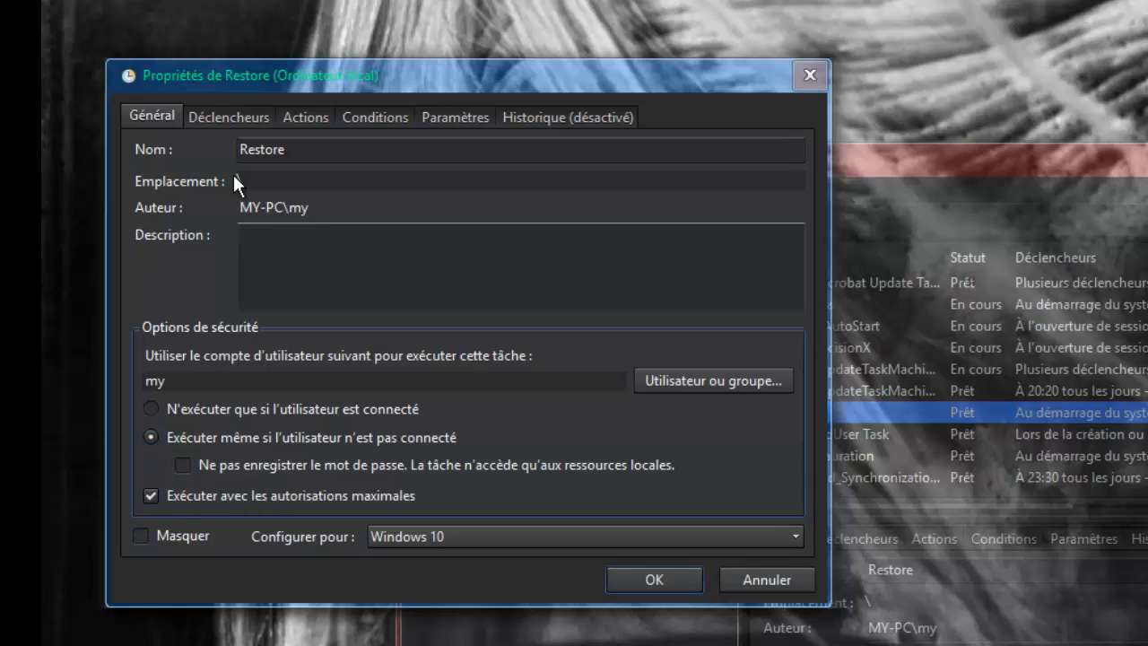
click(215, 118)
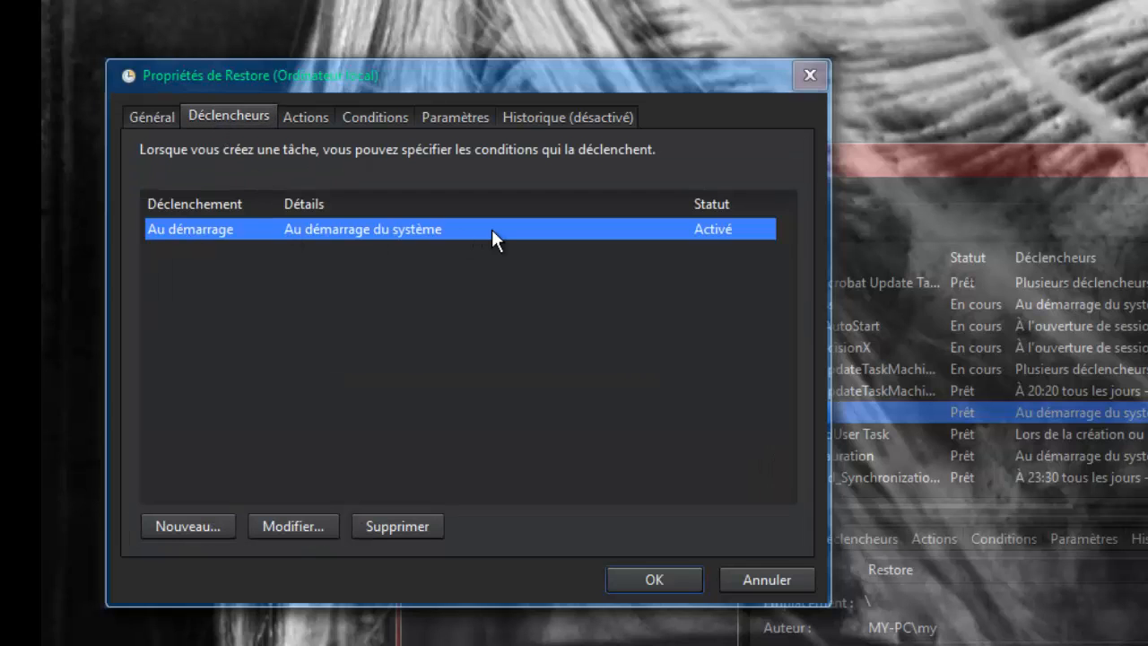
click(314, 119)
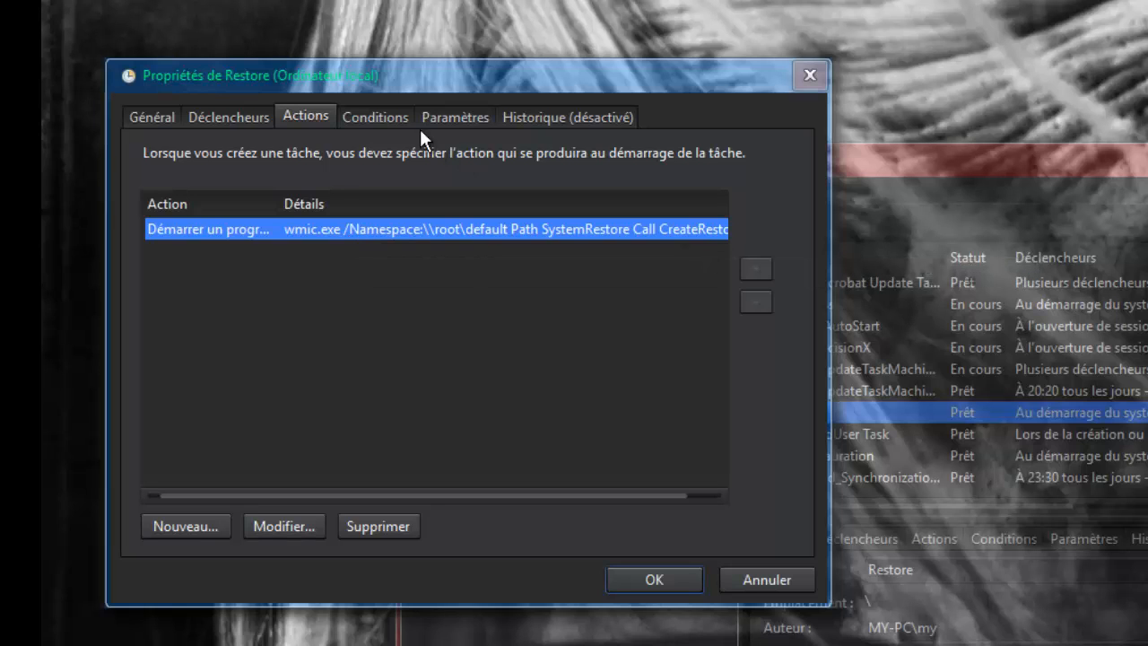
click(390, 117)
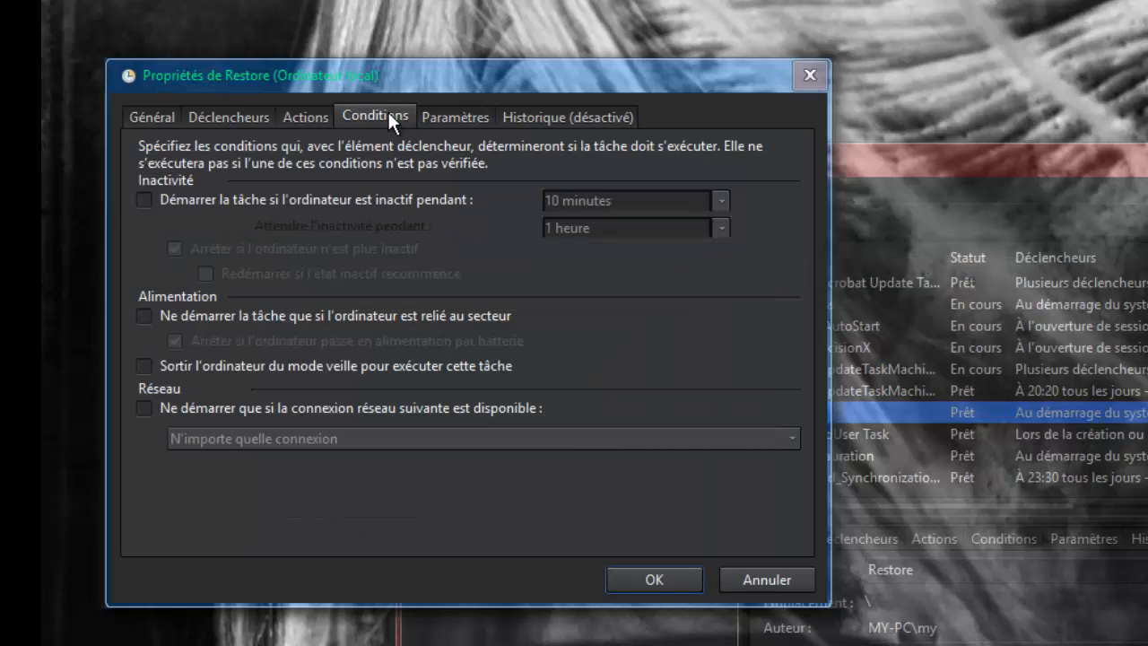
click(453, 115)
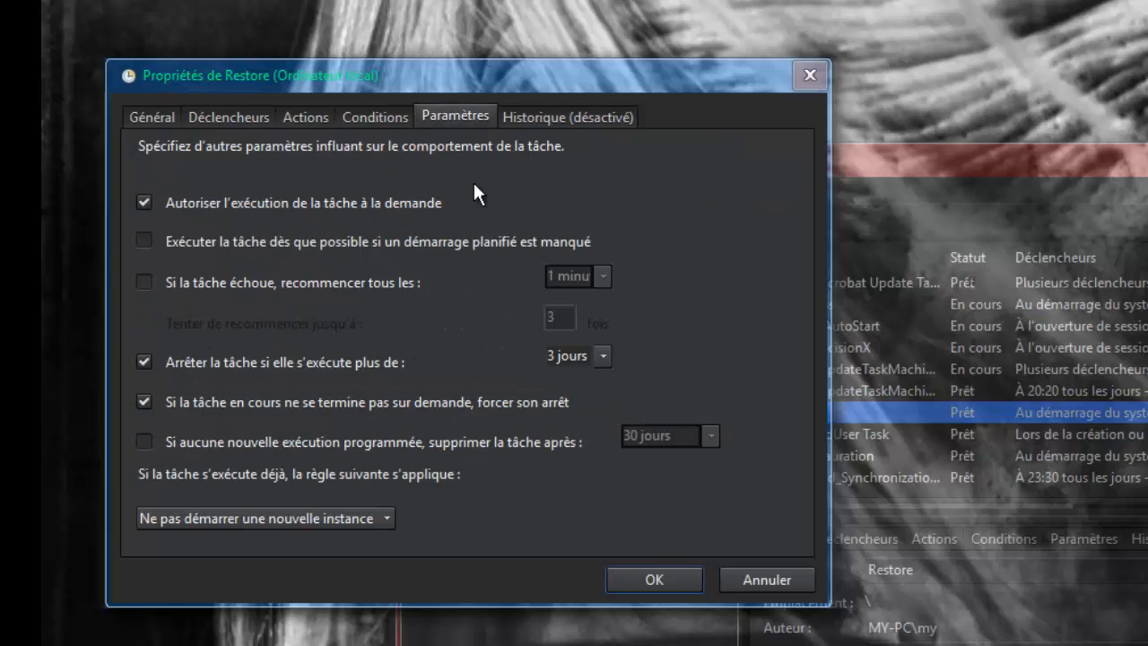
click(770, 582)
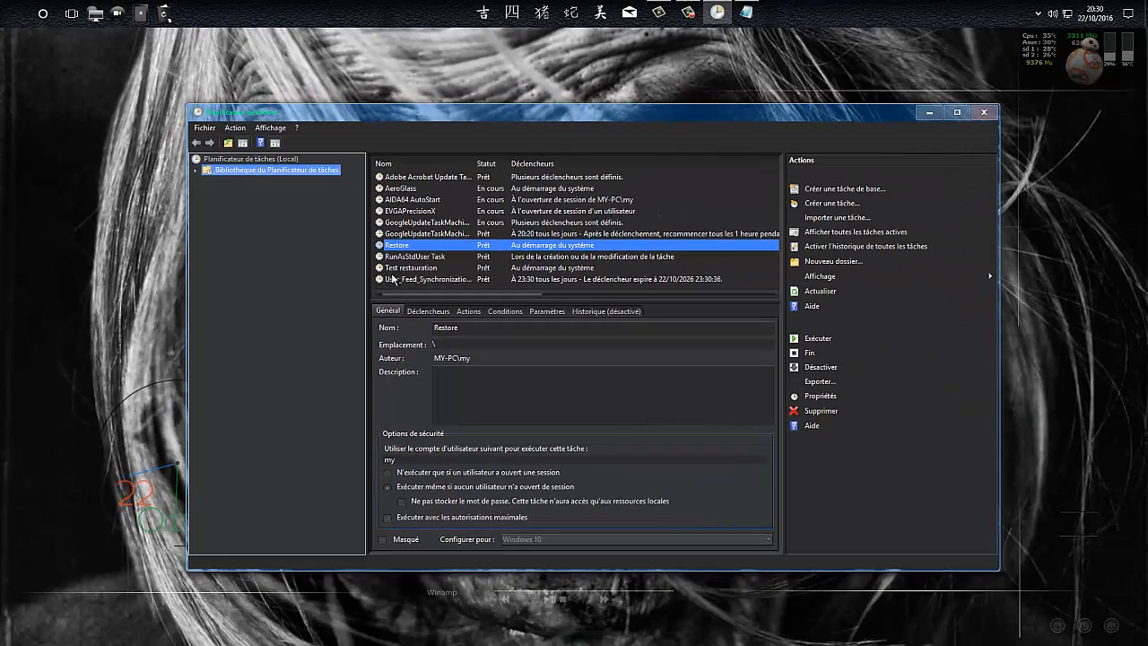
click(984, 113)
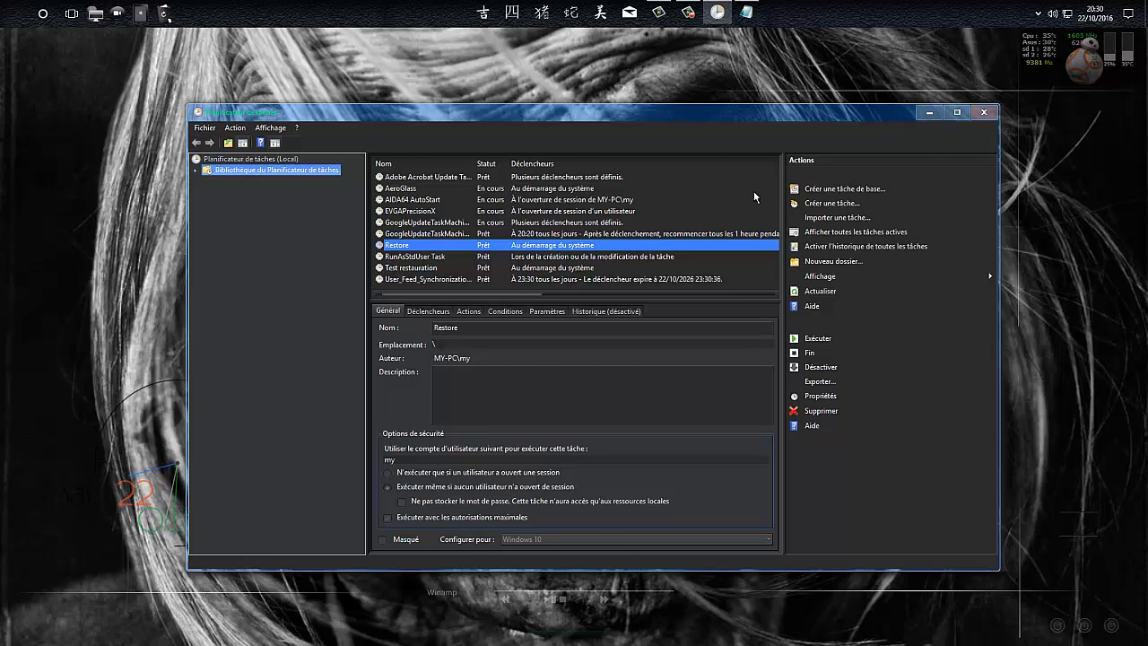
Open the system protection properties and view the manual restore point creation dialog without creating one
click(14, 16)
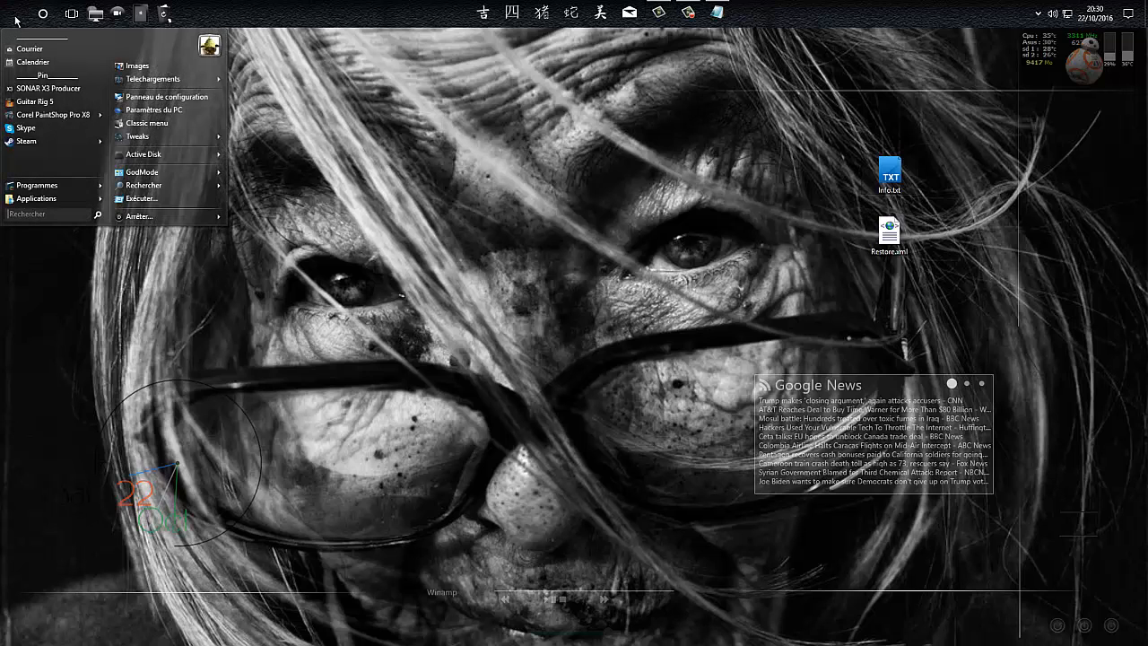
mouse_move(144, 154)
click(254, 181)
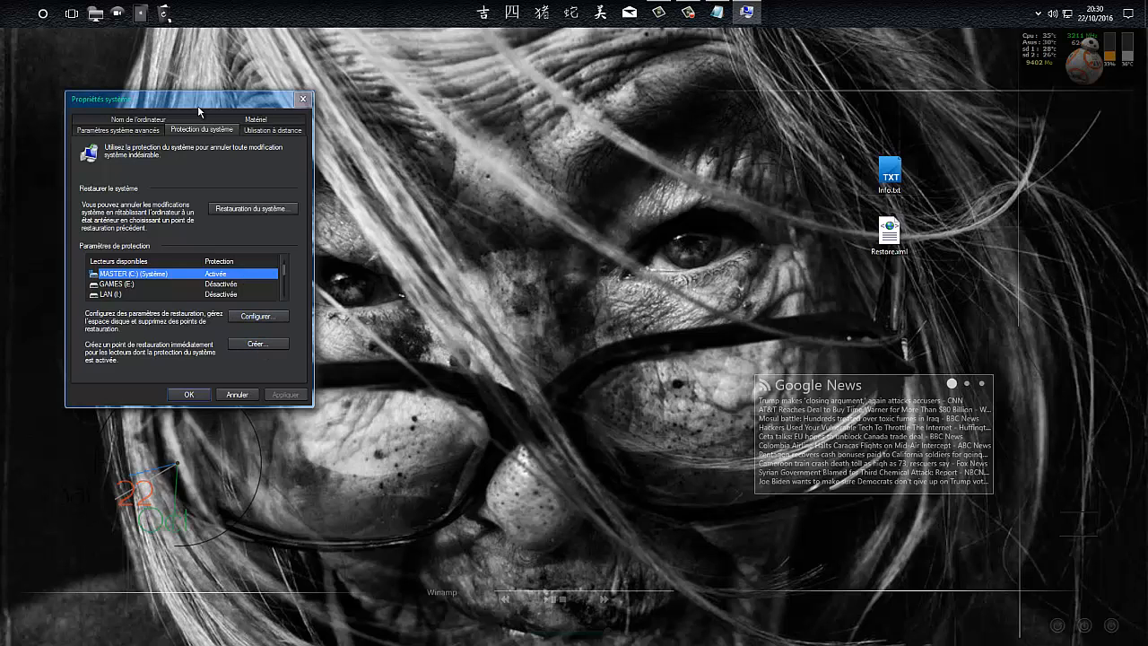
drag(196, 100, 466, 109)
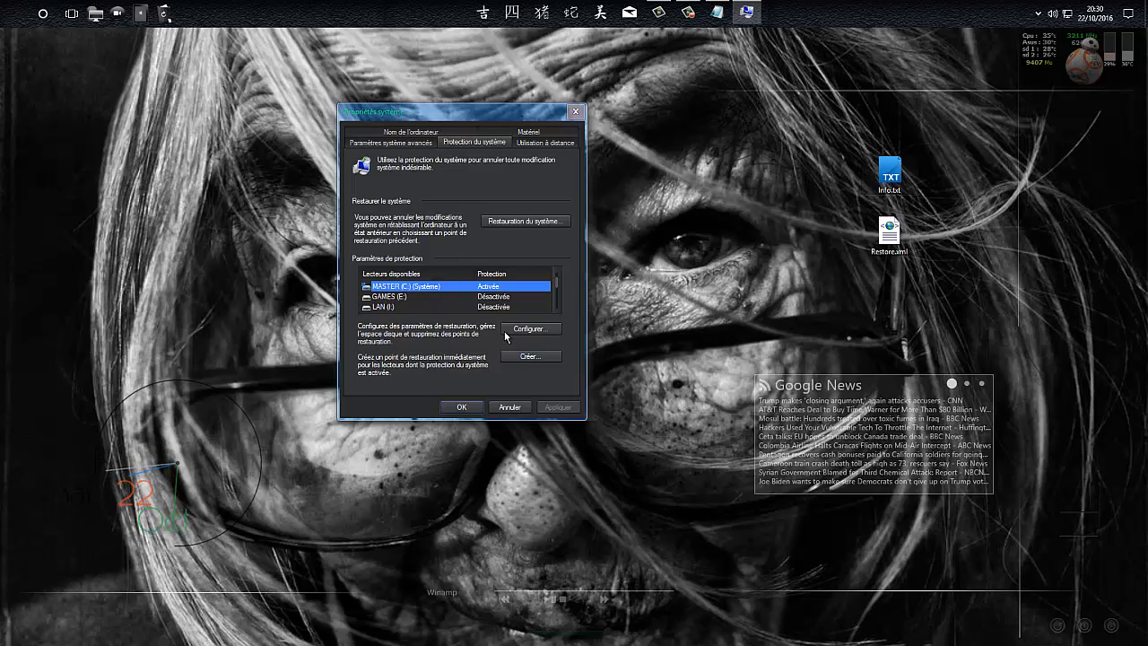
click(527, 357)
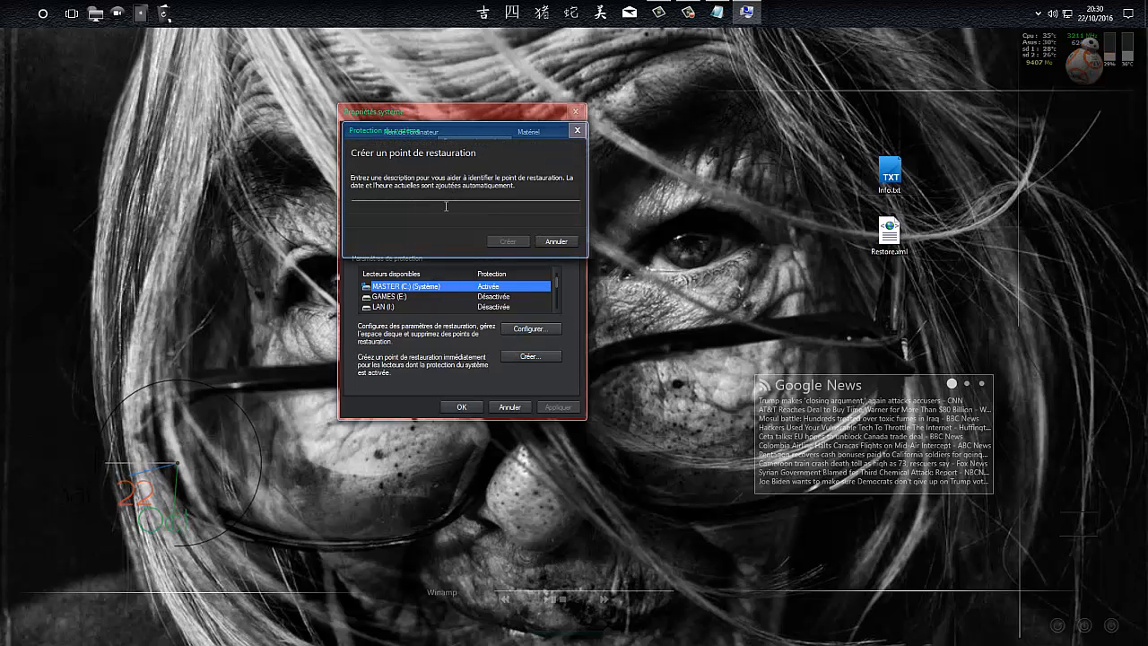
click(556, 241)
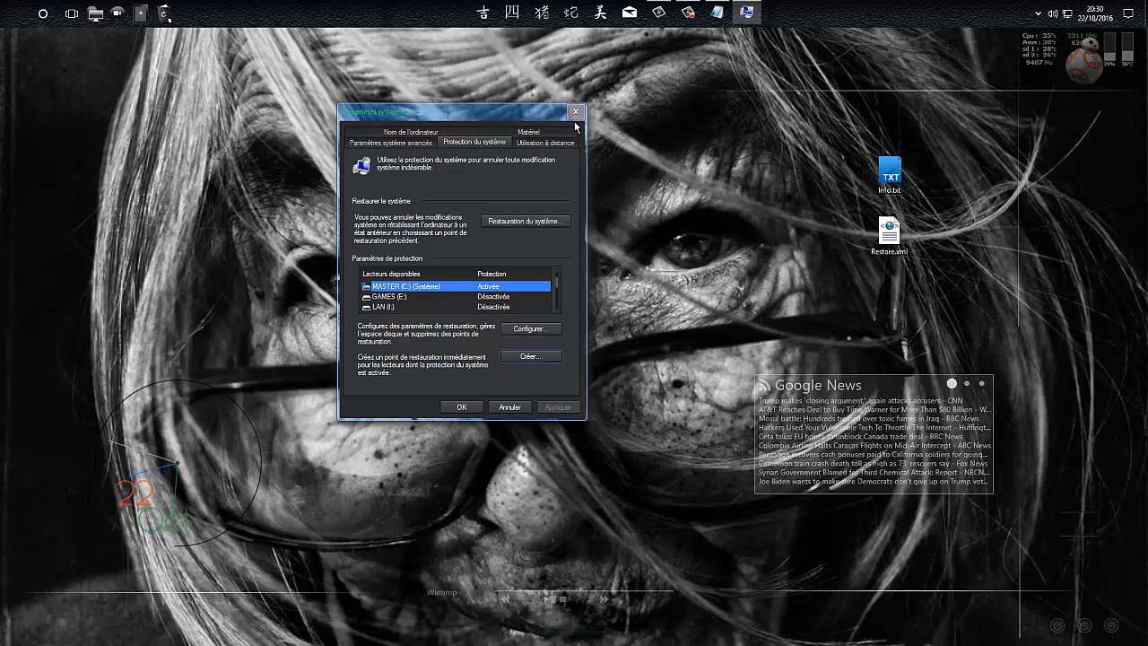
click(509, 407)
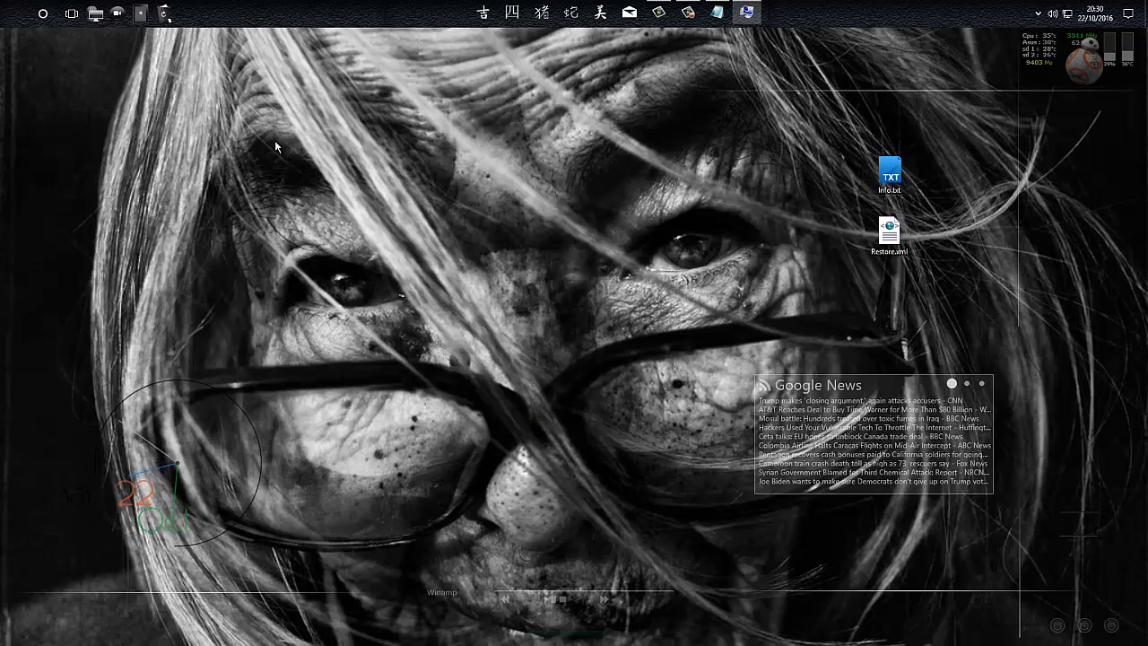
Reopen the system protection properties and start the System Restore wizard, advancing past its introduction to check the restore points
click(18, 20)
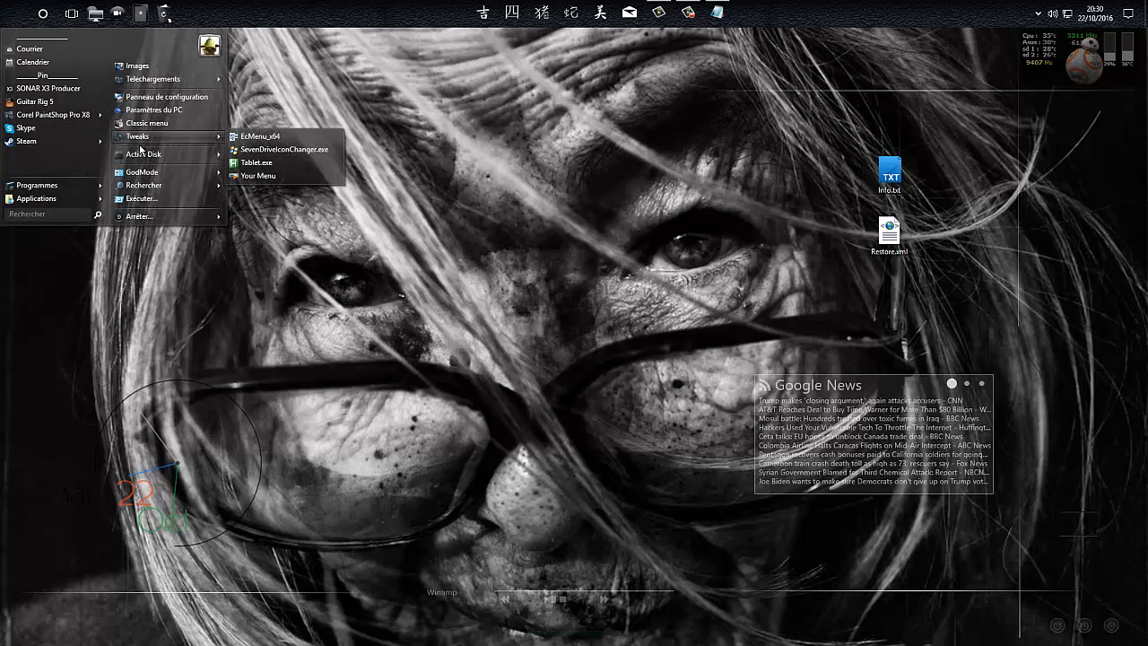
mouse_move(142, 155)
click(273, 182)
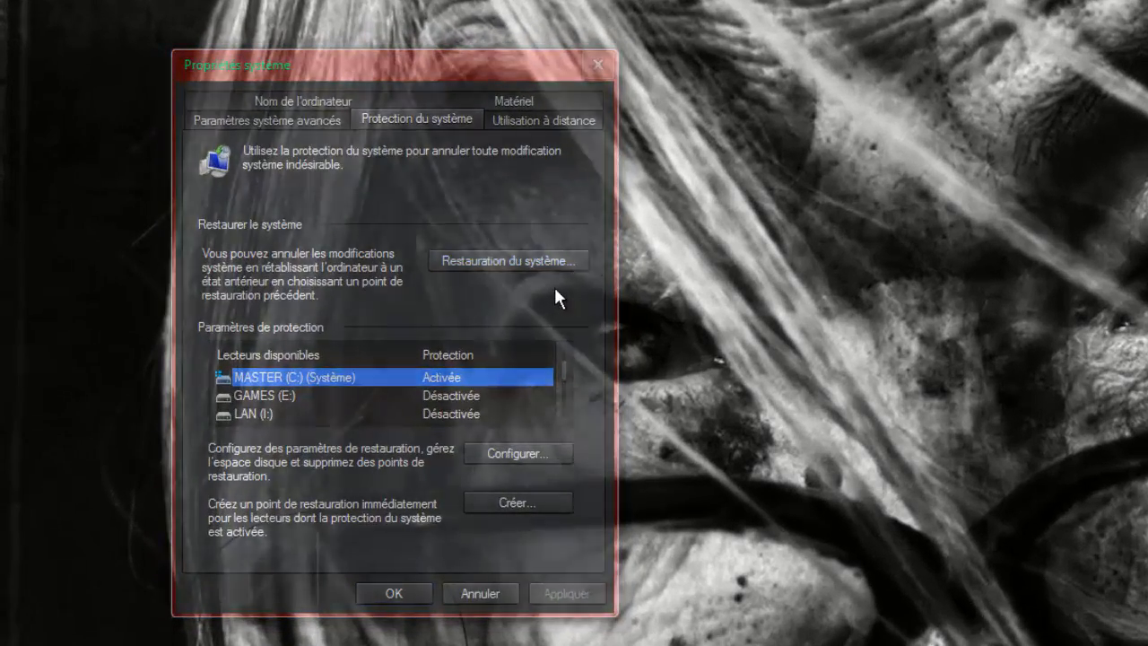
click(547, 266)
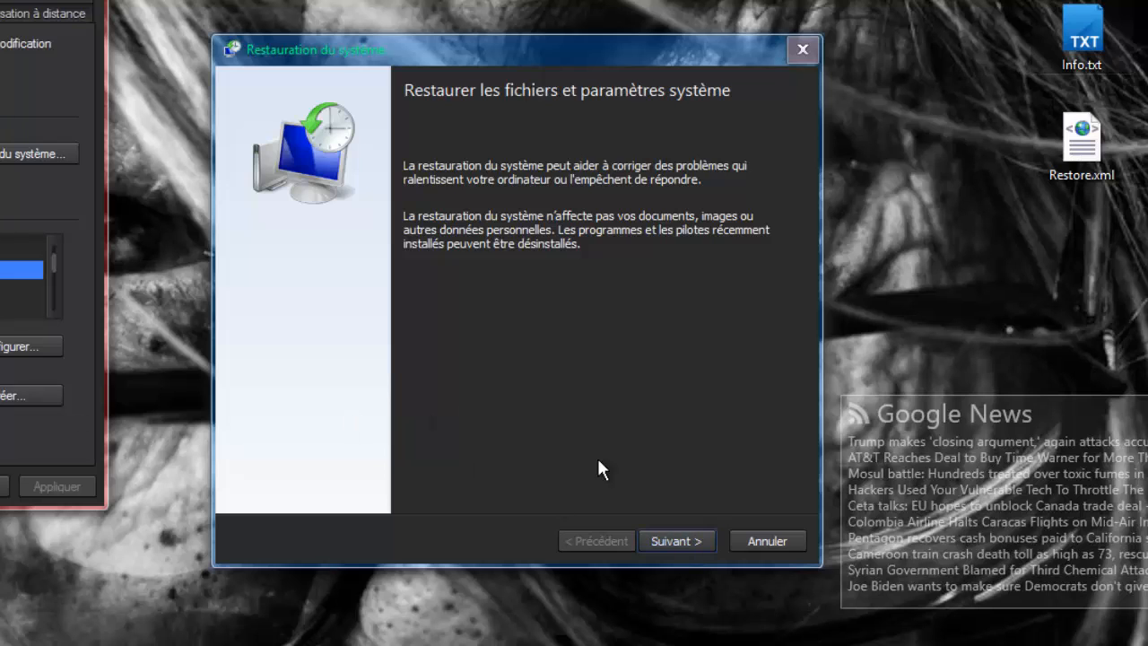
click(674, 541)
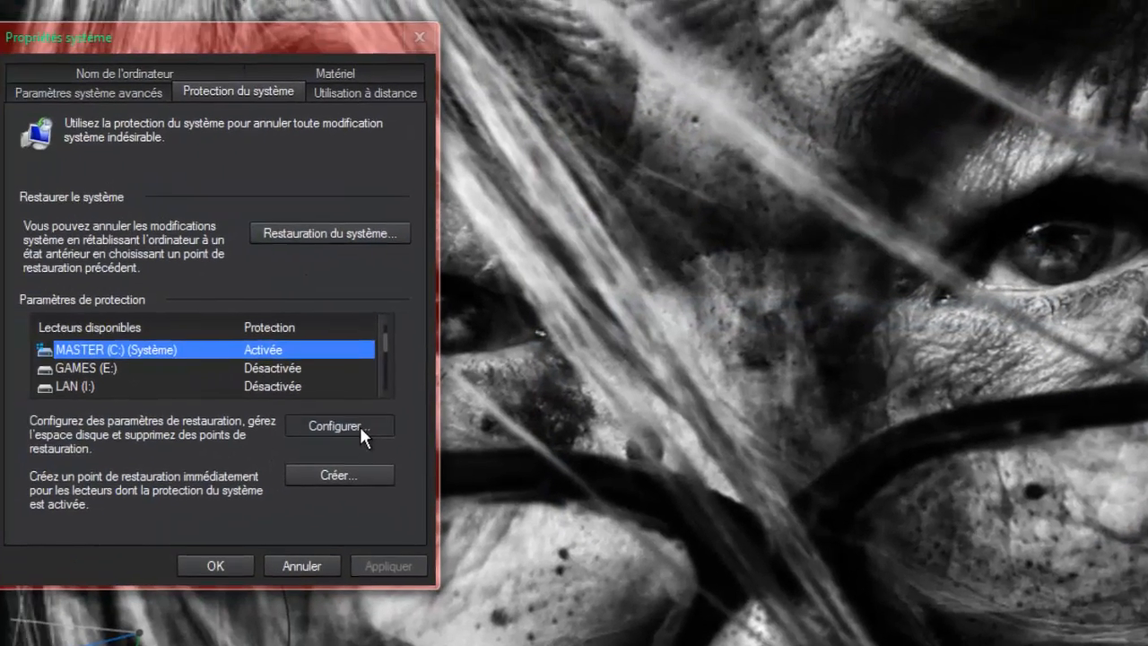
Delete all restore points on the MASTER (C:) drive and close the system protection properties
click(31, 346)
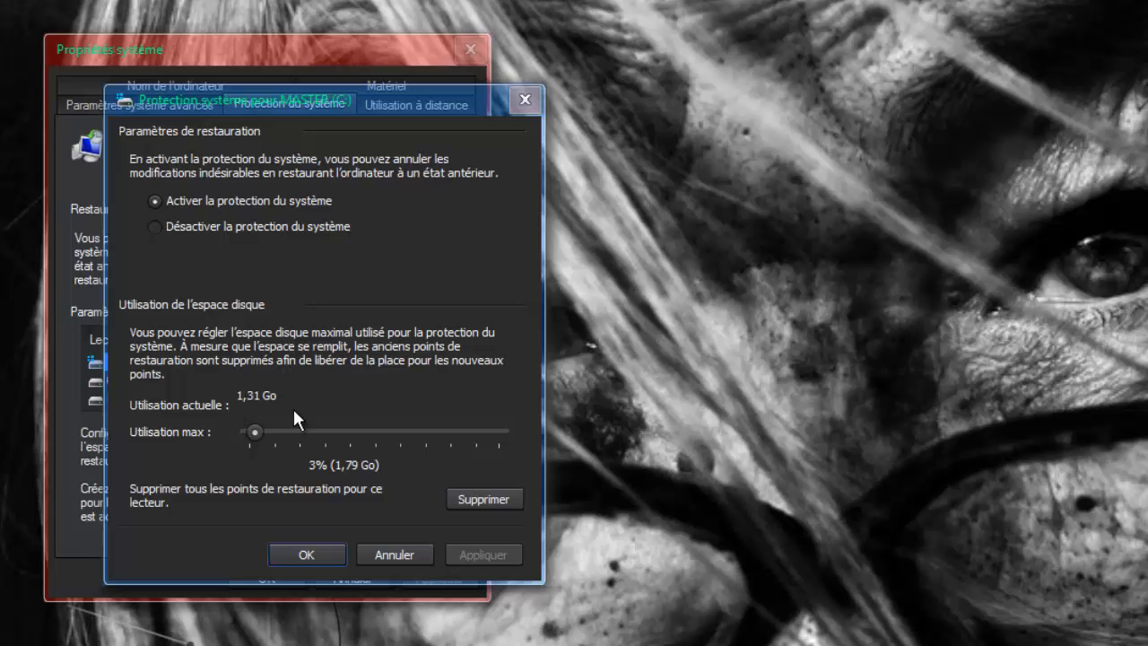
click(475, 501)
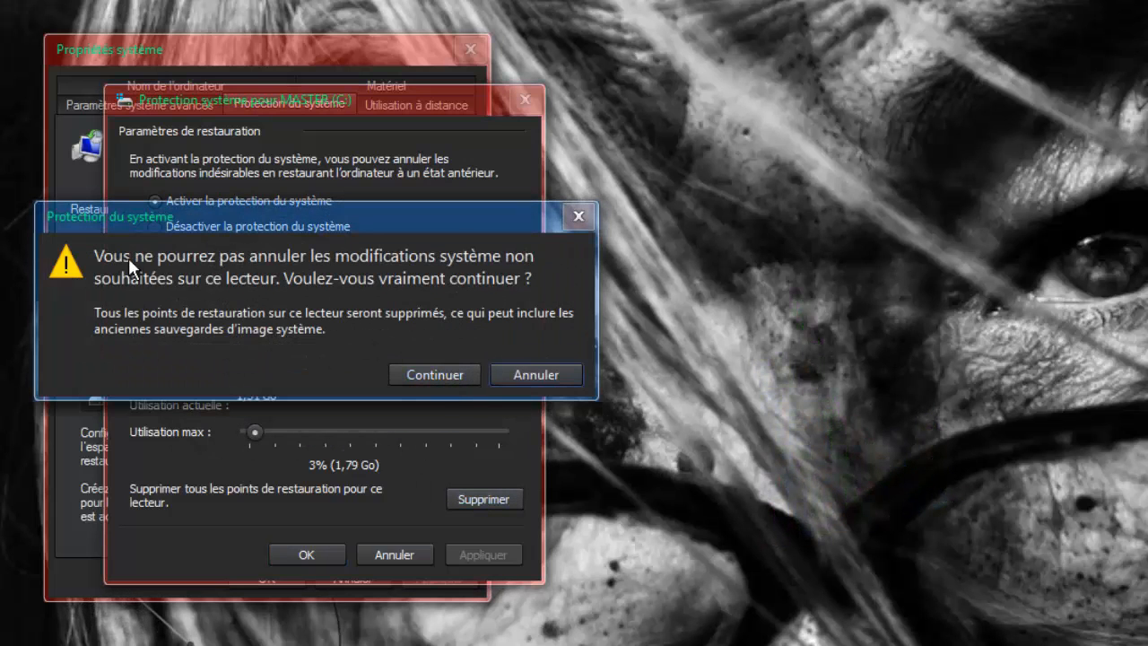
click(450, 374)
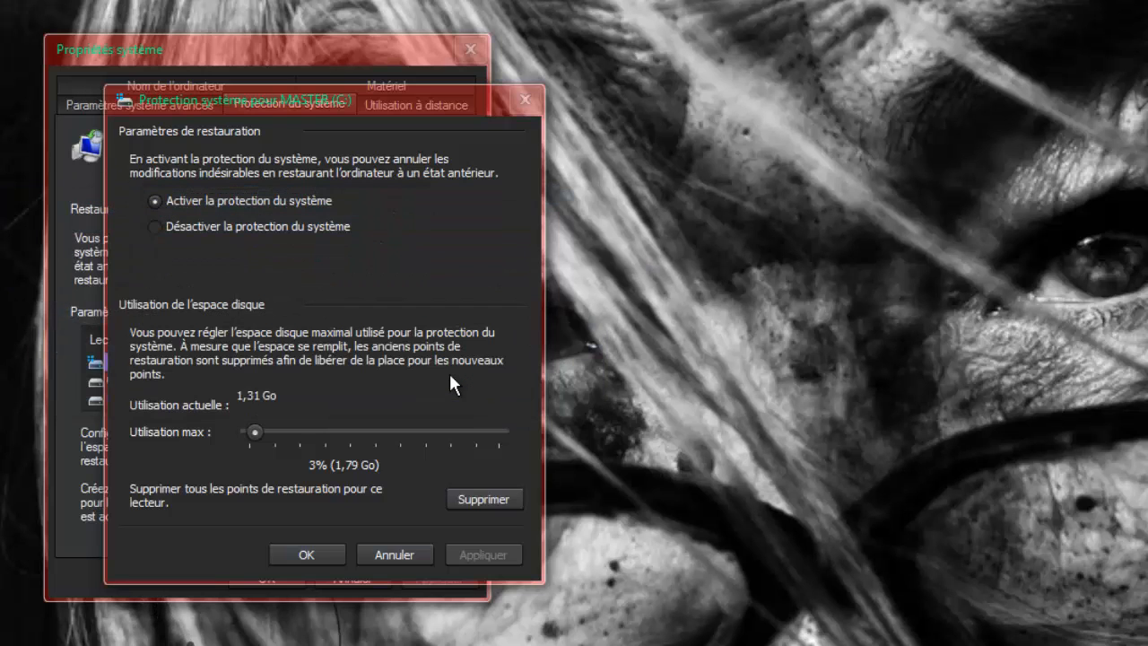
click(459, 348)
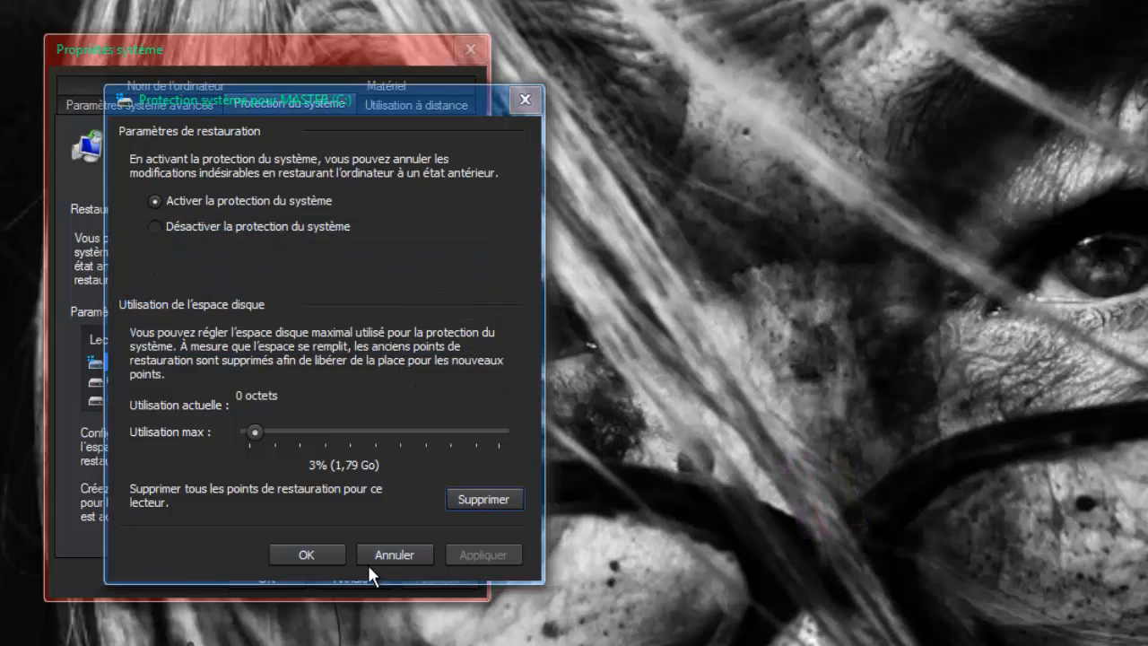
click(311, 554)
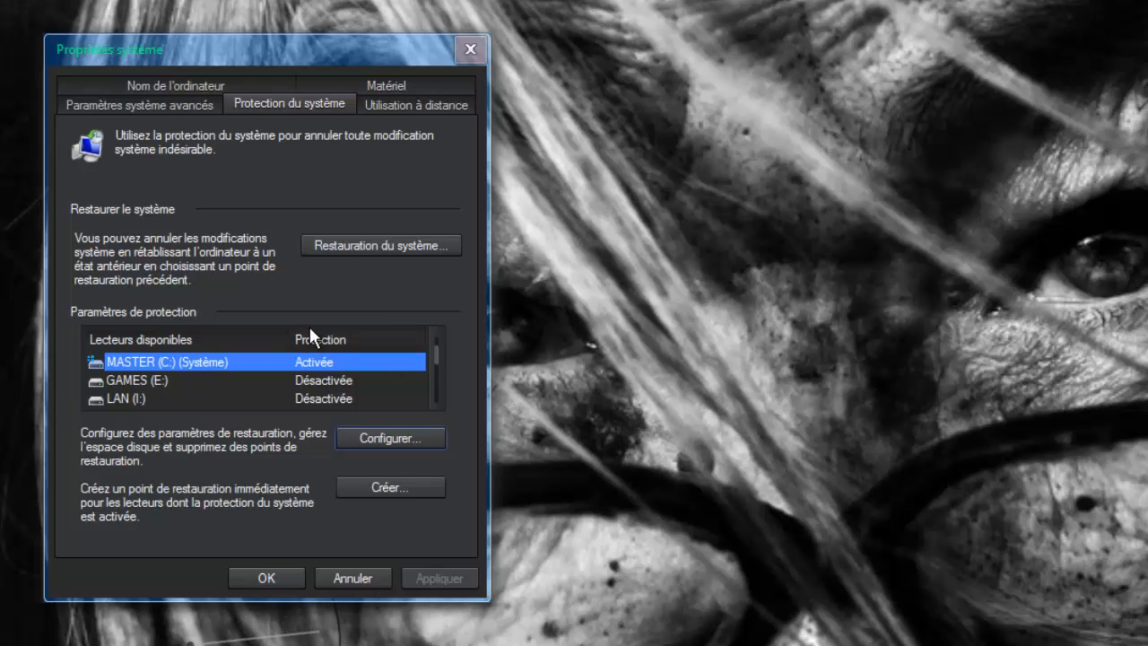
click(263, 577)
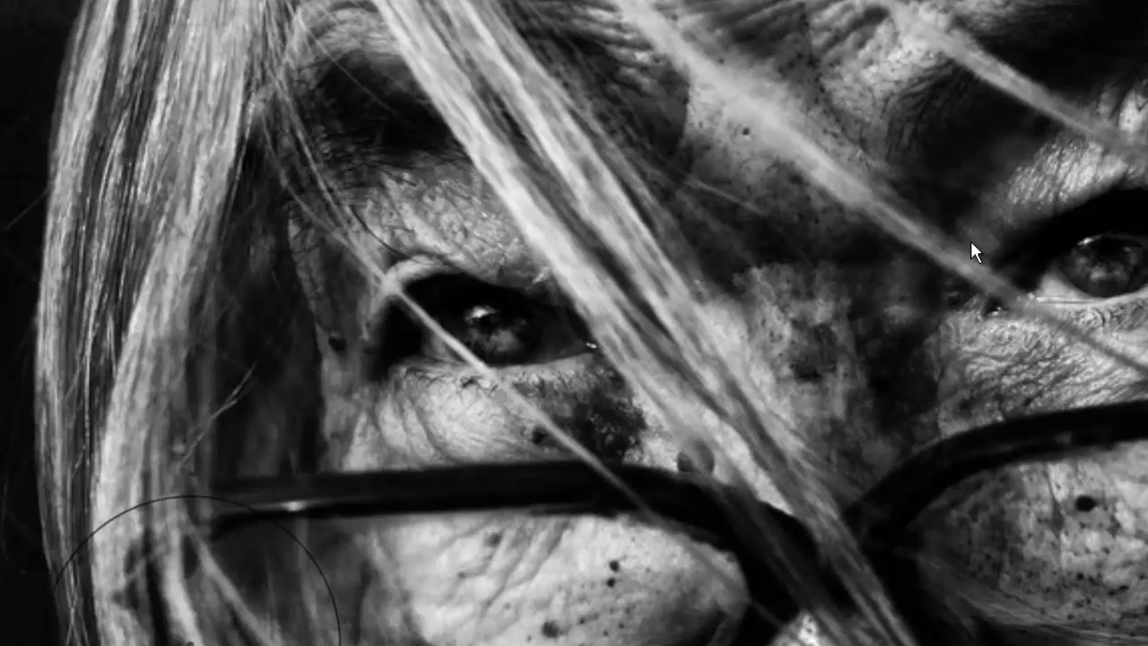